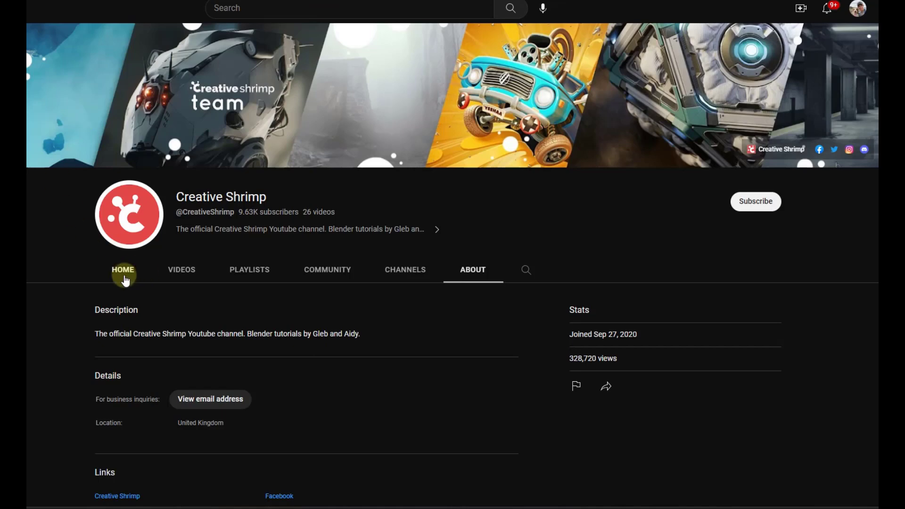
Show the channel's home page and scroll down to its featured channels.
{"action": "left_click", "coordinate": [124, 276]}
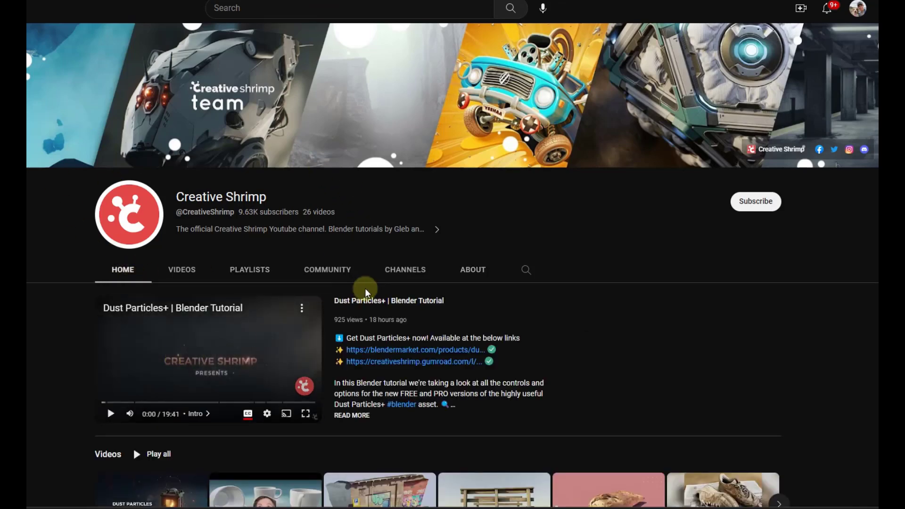
{"action": "scroll", "coordinate": [367, 293], "scroll_direction": "down", "scroll_amount": 5}
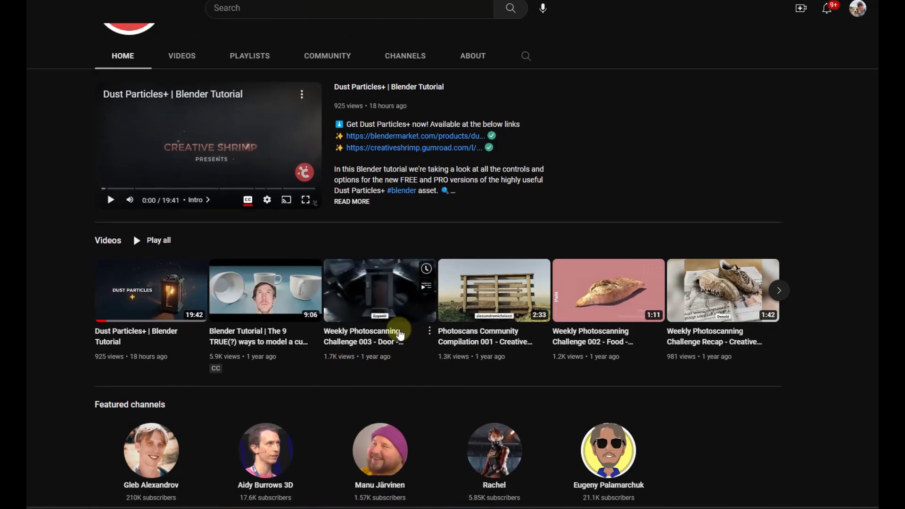
{"action": "scroll", "coordinate": [400, 335], "scroll_direction": "down", "scroll_amount": 1}
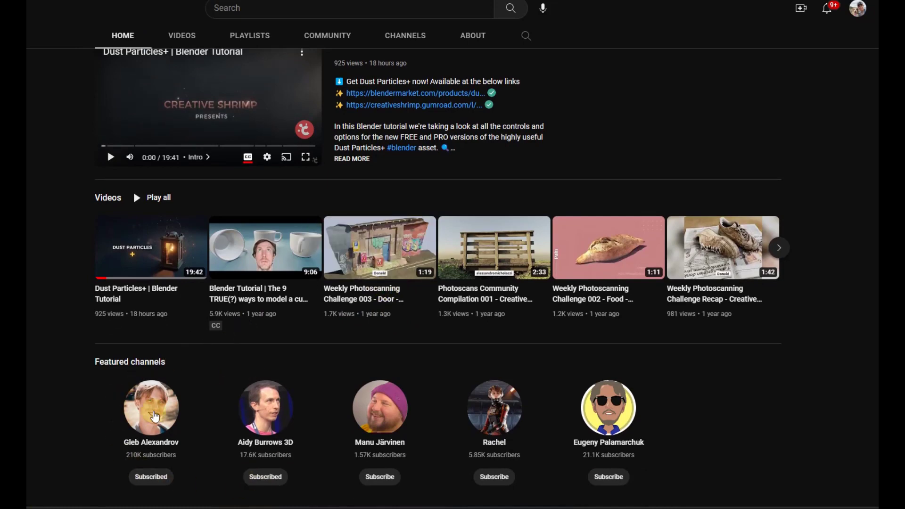
Open the first featured creator's channel, step back and forward, and browse its page.
{"action": "left_click", "coordinate": [162, 427]}
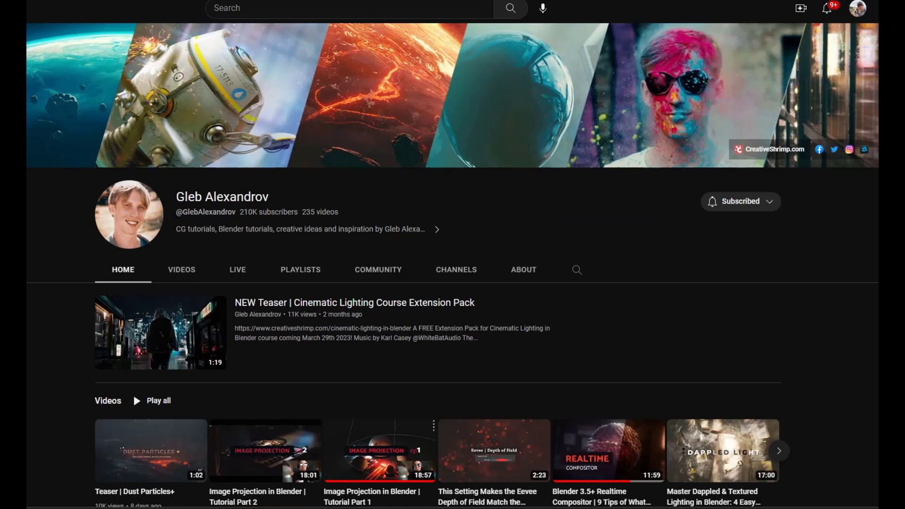
{"action": "key", "text": "alt+Left"}
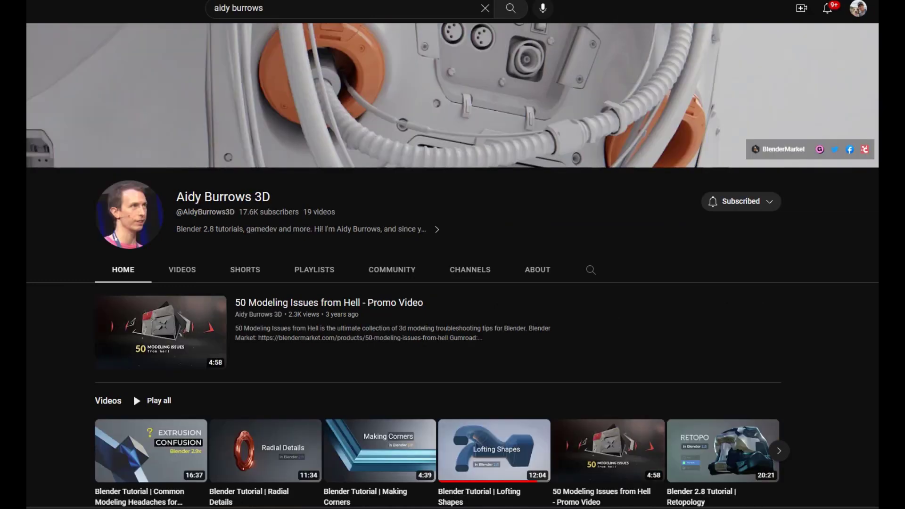
{"action": "key", "text": "alt+Right"}
{"action": "scroll", "coordinate": [355, 222], "scroll_direction": "down", "scroll_amount": 3}
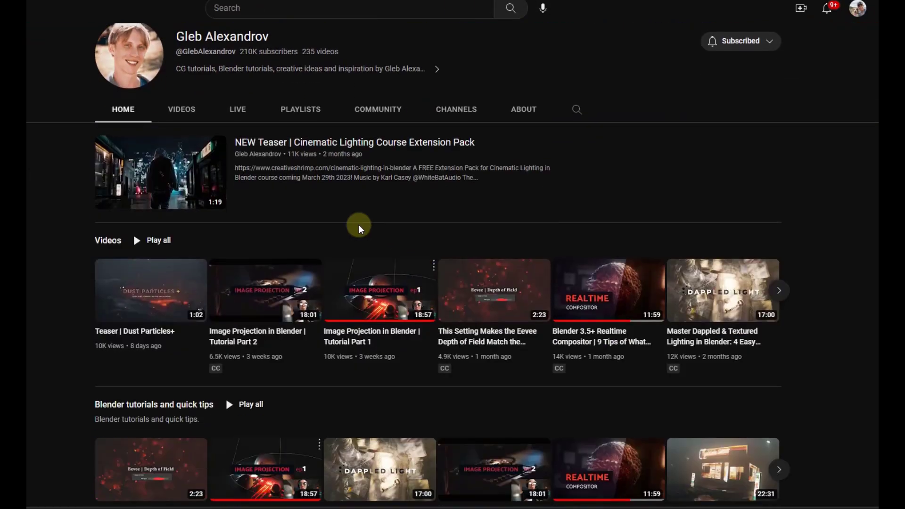
{"action": "mouse_move", "coordinate": [372, 304]}
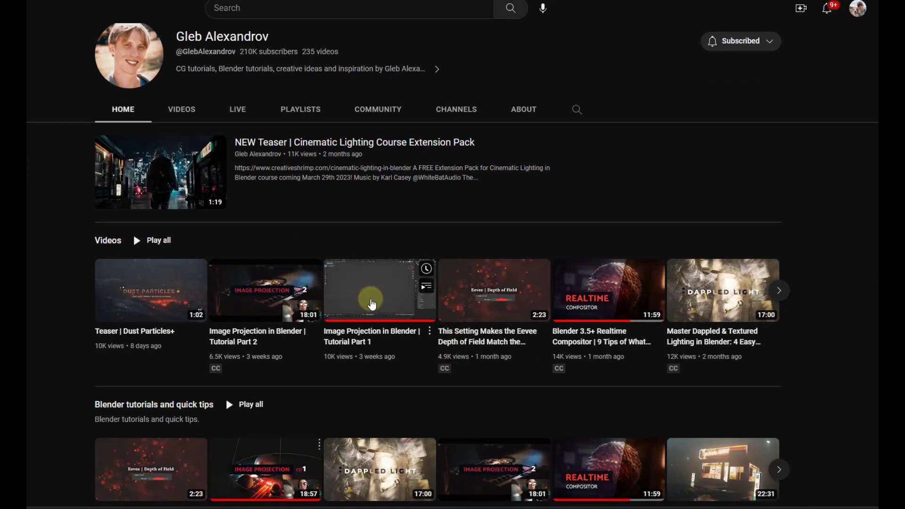
{"action": "scroll", "coordinate": [377, 264], "scroll_direction": "up", "scroll_amount": 3}
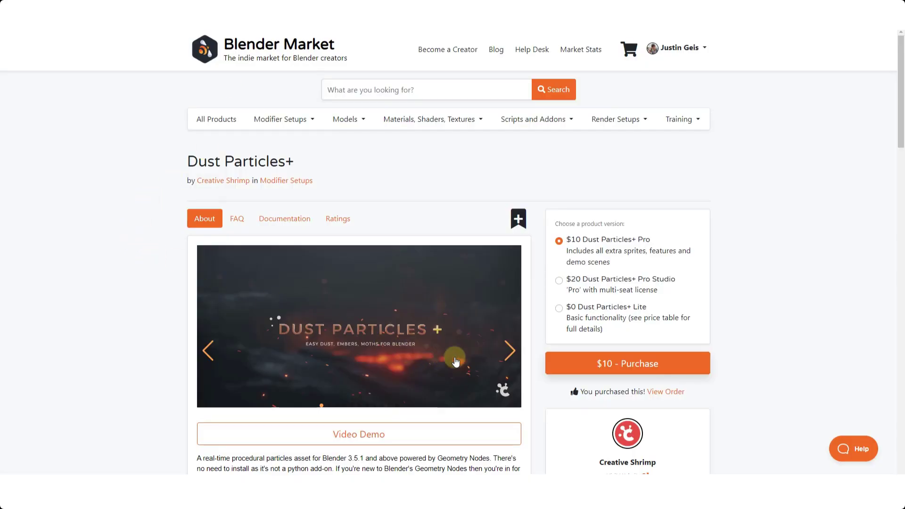
{"action": "scroll", "coordinate": [453, 340], "scroll_direction": "down", "scroll_amount": 2}
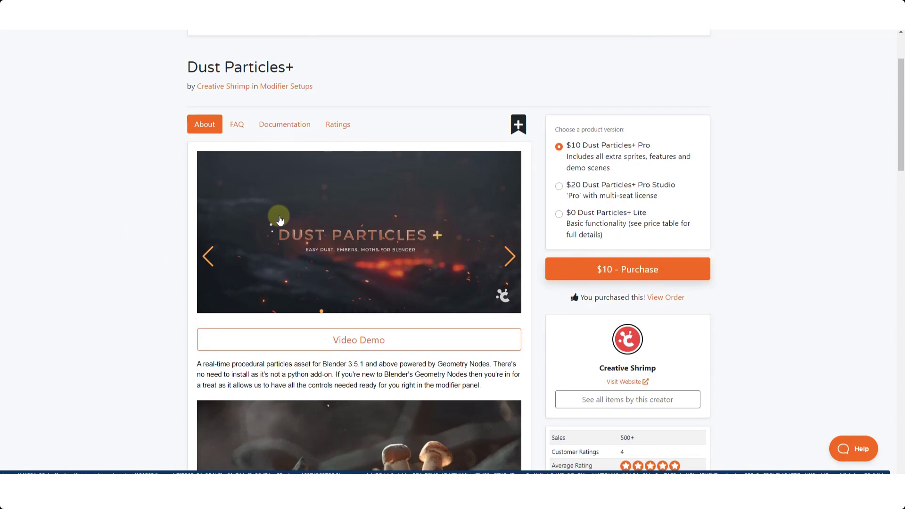
{"action": "scroll", "coordinate": [144, 242], "scroll_direction": "down", "scroll_amount": 2}
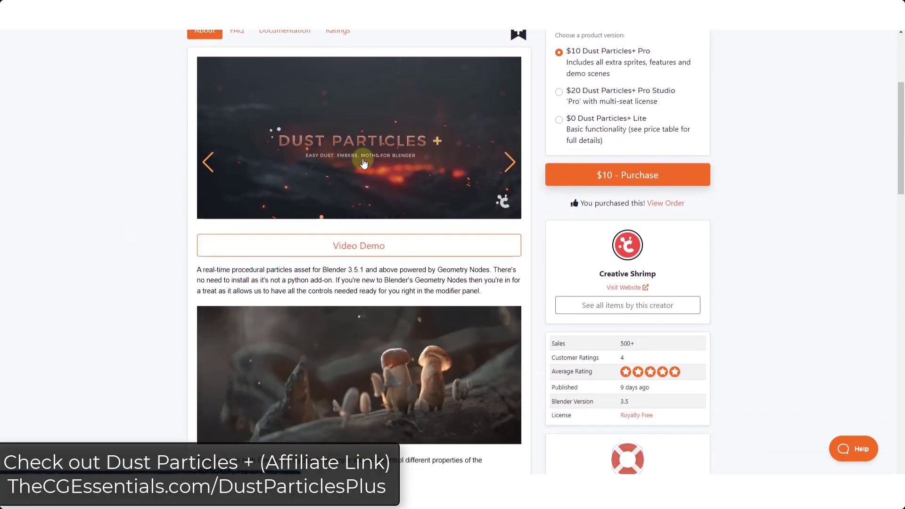
{"action": "scroll", "coordinate": [117, 234], "scroll_direction": "down", "scroll_amount": 2}
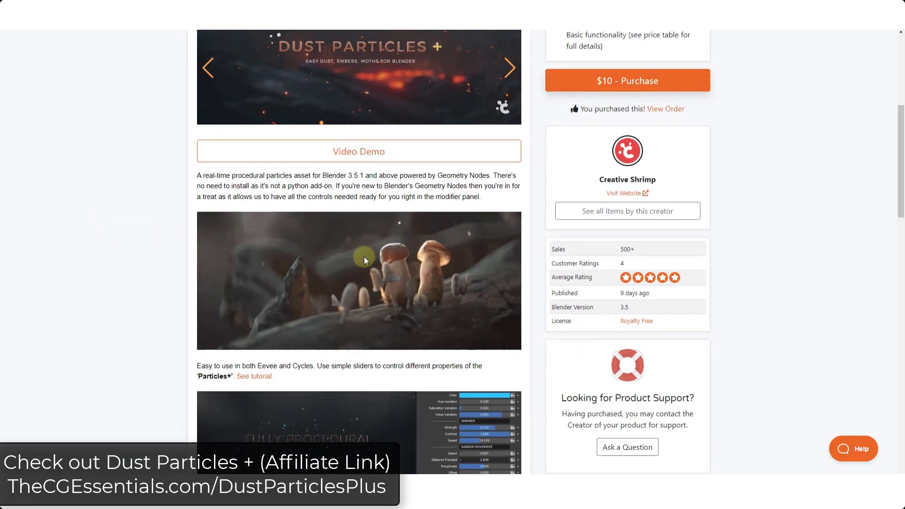
{"action": "scroll", "coordinate": [364, 256], "scroll_direction": "up", "scroll_amount": 4}
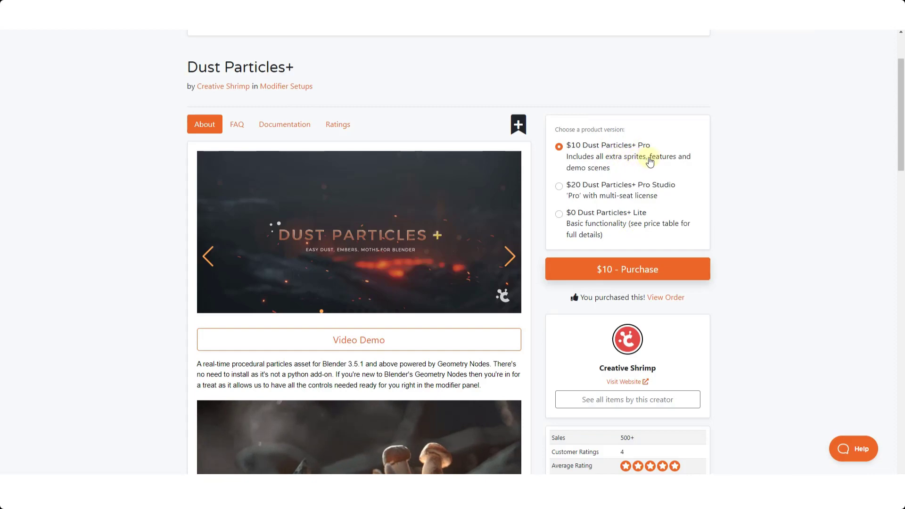
{"action": "scroll", "coordinate": [144, 219], "scroll_direction": "down", "scroll_amount": 12}
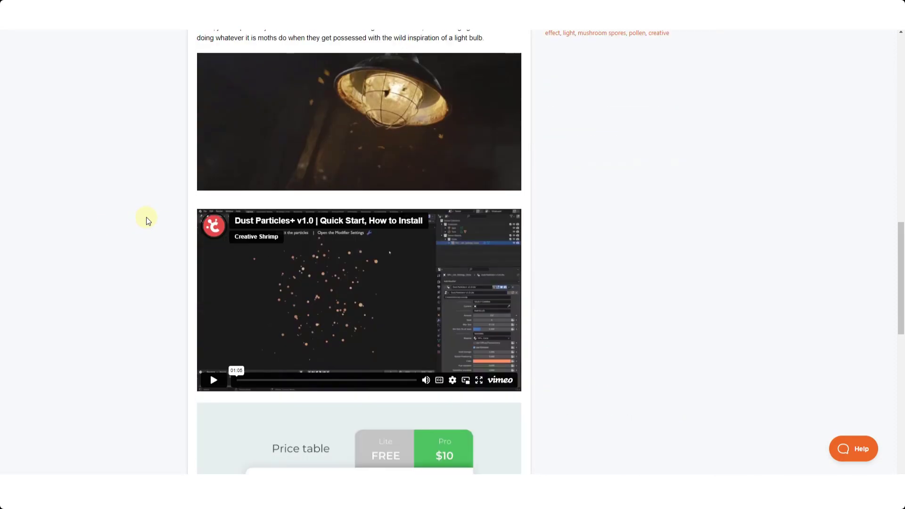
{"action": "scroll", "coordinate": [146, 218], "scroll_direction": "down", "scroll_amount": 7}
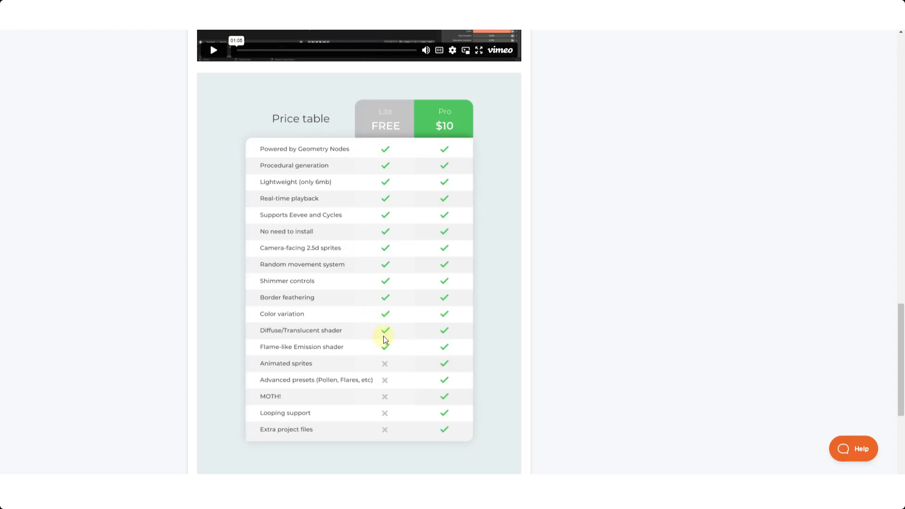
{"action": "scroll", "coordinate": [455, 293], "scroll_direction": "up", "scroll_amount": 15}
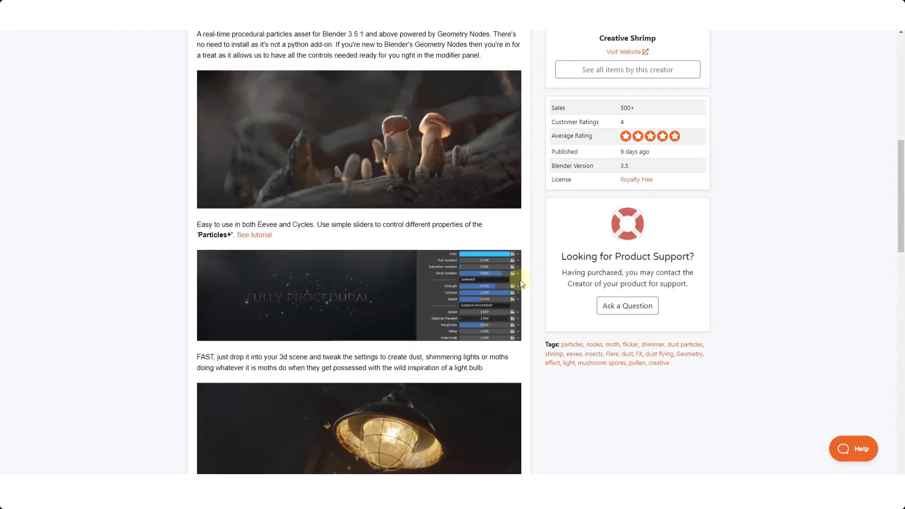
{"action": "scroll", "coordinate": [155, 262], "scroll_direction": "up", "scroll_amount": 5}
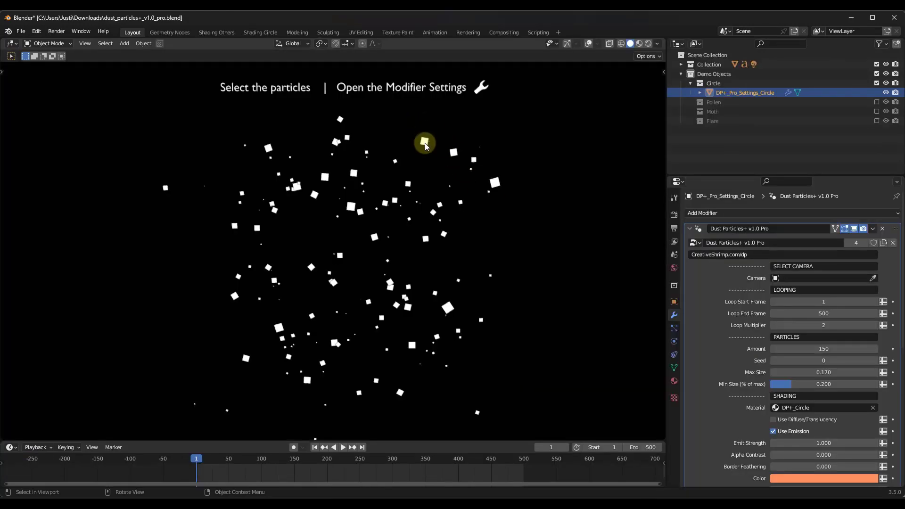
Copy the DP+_Pro_Settings_Circle particle object and switch to the Blender window with the dog scene.
{"action": "key", "text": "ctrl+c"}
{"action": "mouse_move", "coordinate": [681, 507]}
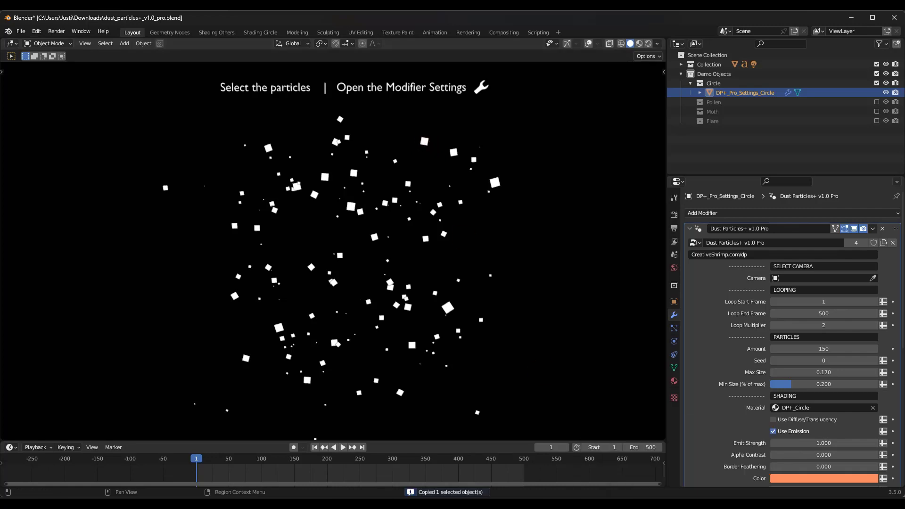
{"action": "left_click", "coordinate": [712, 475]}
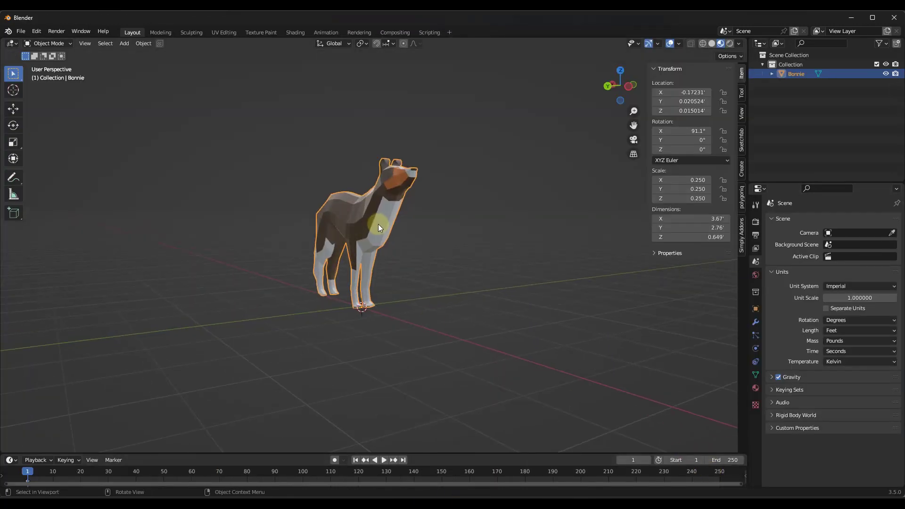
Paste the DP+_Pro_Settings_Circle dust into the dog scene, select it and inspect it from several angles.
{"action": "key", "text": "ctrl+v"}
{"action": "middle_click_drag", "start_coordinate": [378, 224], "coordinate": [402, 248]}
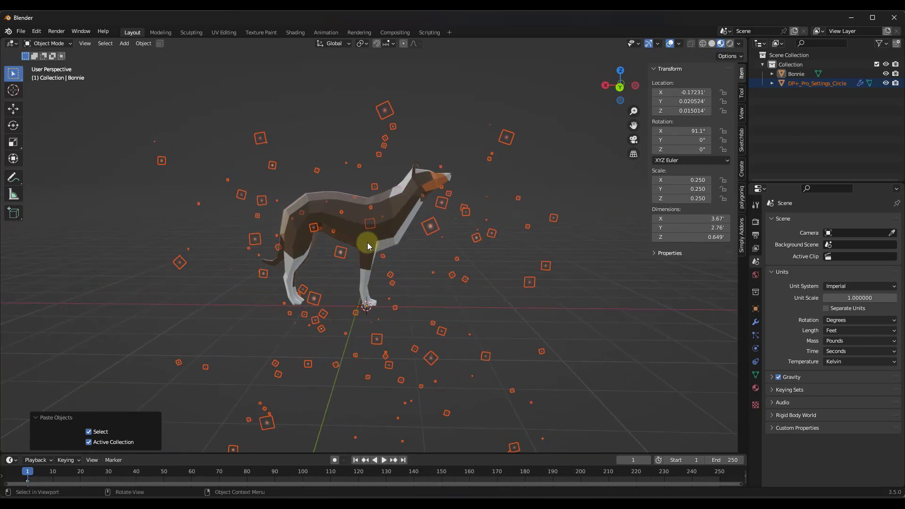
{"action": "middle_click_drag", "start_coordinate": [368, 245], "coordinate": [571, 263]}
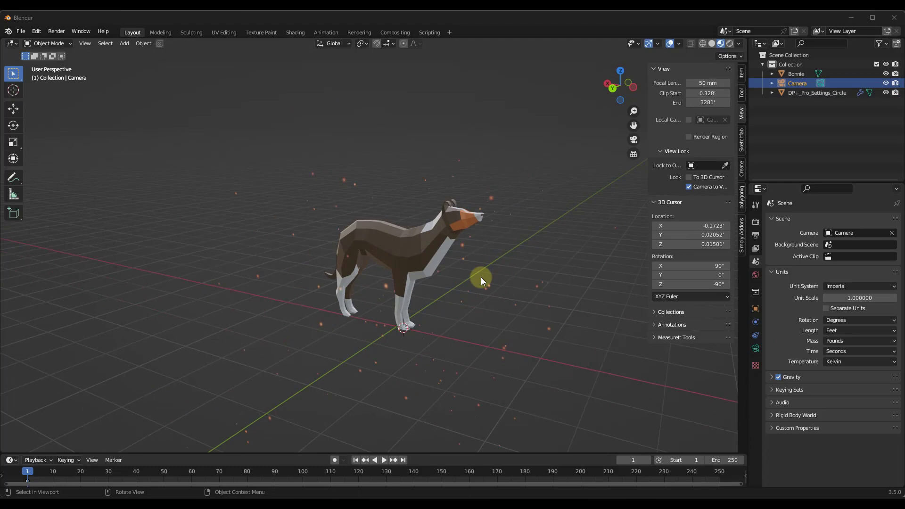
{"action": "middle_click_drag", "start_coordinate": [481, 277], "coordinate": [473, 262]}
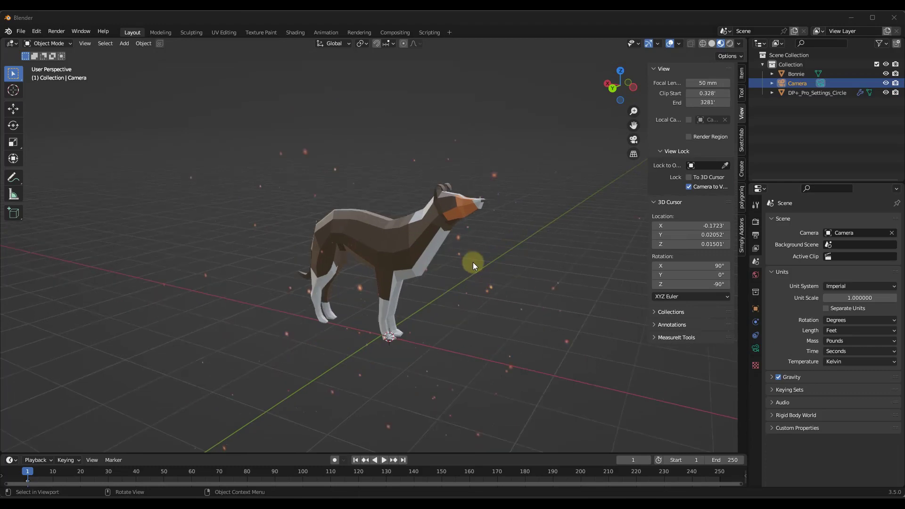
{"action": "left_click", "coordinate": [415, 162]}
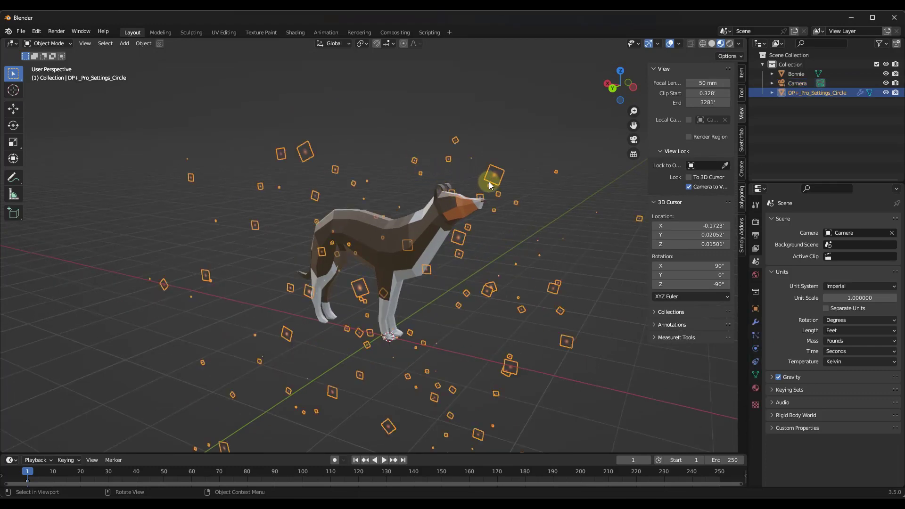
{"action": "scroll", "coordinate": [505, 170], "scroll_direction": "up", "scroll_amount": 6}
{"action": "middle_click_drag", "start_coordinate": [505, 169], "coordinate": [456, 144]}
{"action": "scroll", "coordinate": [457, 194], "scroll_direction": "down", "scroll_amount": 6}
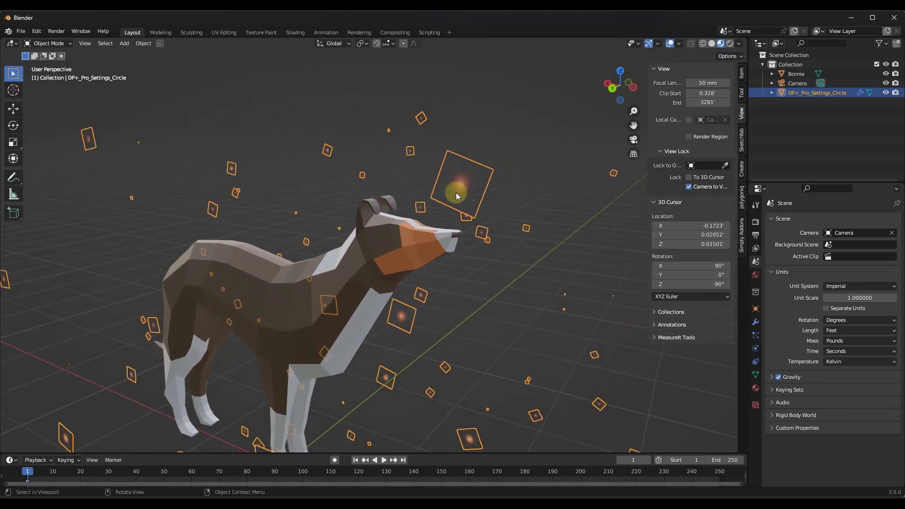
{"action": "left_click", "coordinate": [384, 460]}
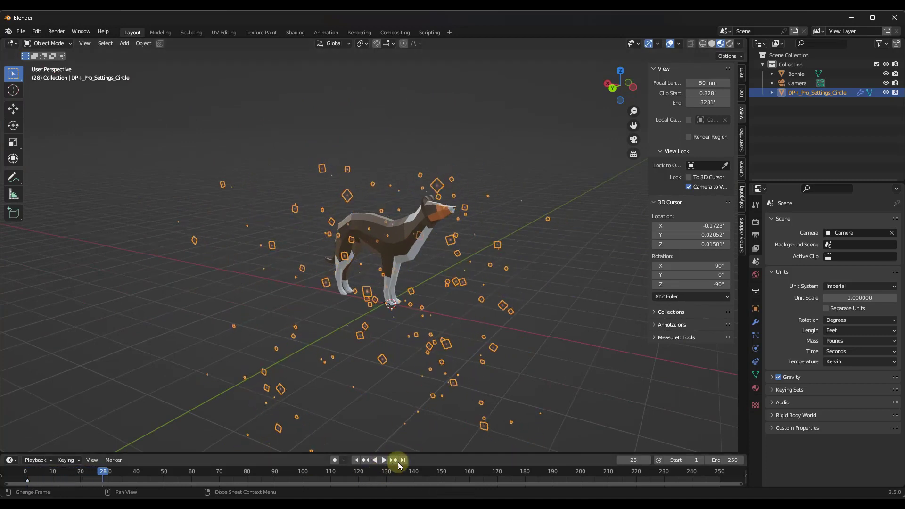
{"action": "left_click", "coordinate": [384, 460]}
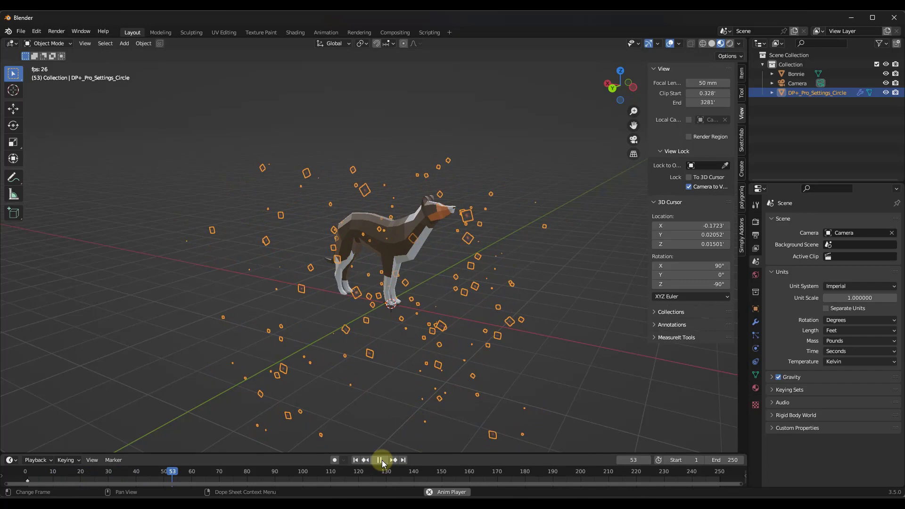
{"action": "left_click", "coordinate": [383, 460]}
{"action": "scroll", "coordinate": [416, 320], "scroll_direction": "down", "scroll_amount": 3}
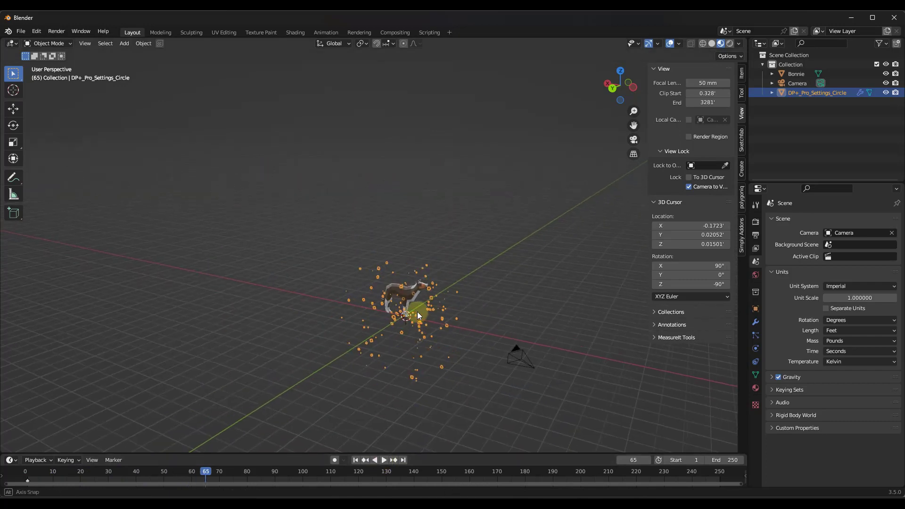
{"action": "scroll", "coordinate": [423, 296], "scroll_direction": "up", "scroll_amount": 4}
{"action": "middle_click_drag", "start_coordinate": [435, 285], "coordinate": [392, 292]}
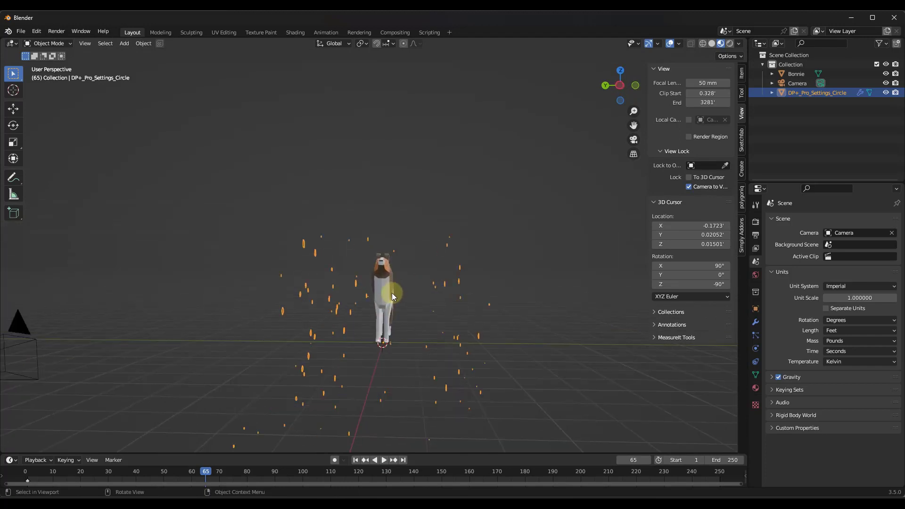
{"action": "scroll", "coordinate": [389, 295], "scroll_direction": "up", "scroll_amount": 3}
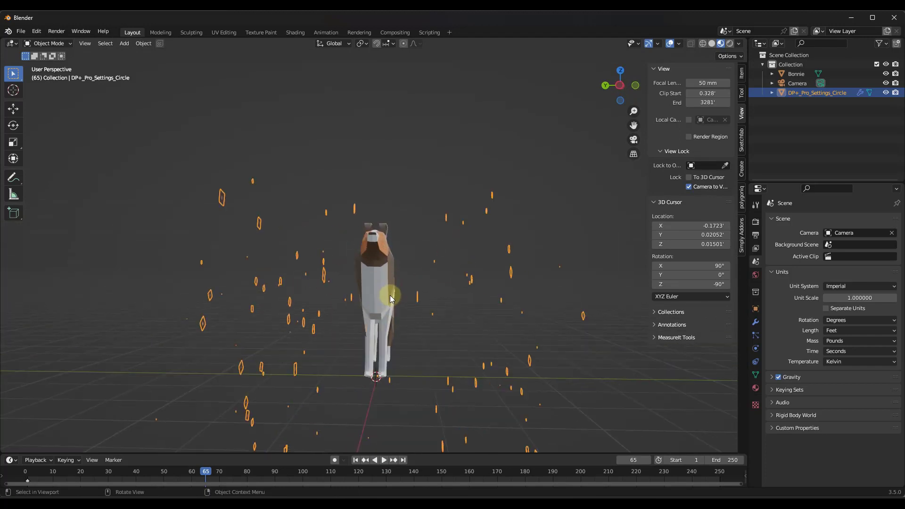
{"action": "left_click", "coordinate": [384, 460]}
{"action": "left_click", "coordinate": [384, 466]}
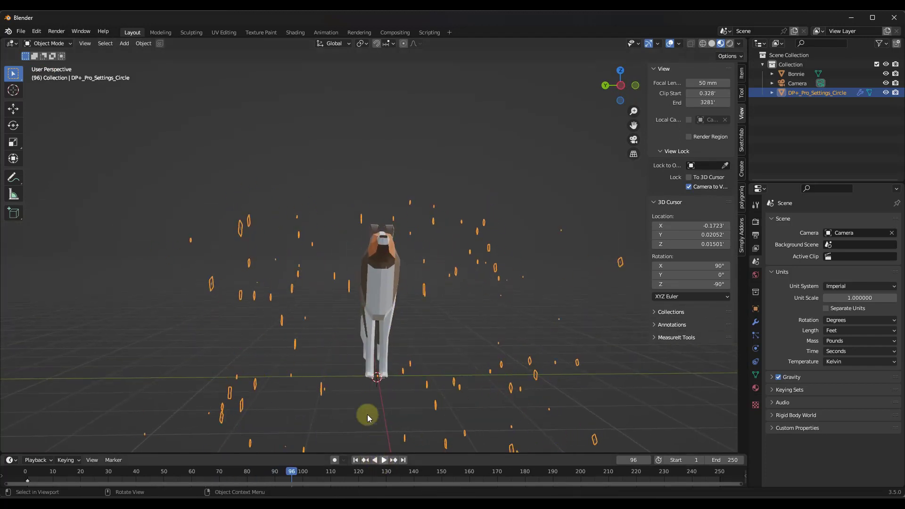
{"action": "middle_click_drag", "start_coordinate": [240, 365], "coordinate": [266, 336]}
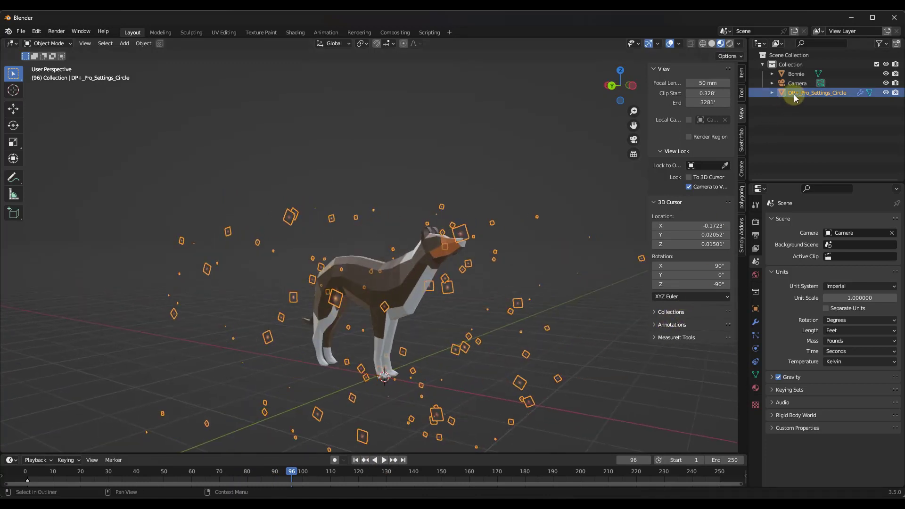
Assign the scene Camera to the Dust Particles+ modifier and look through that camera.
{"action": "left_click", "coordinate": [755, 322]}
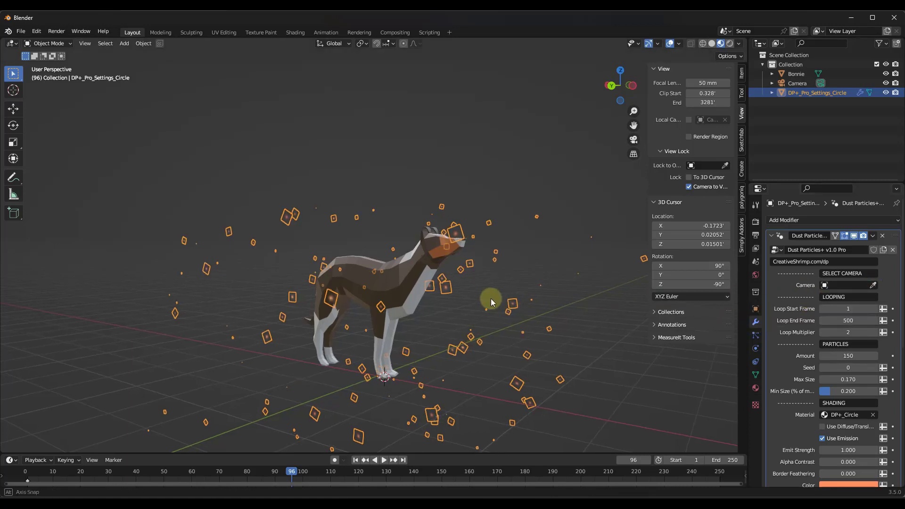
{"action": "scroll", "coordinate": [491, 298], "scroll_direction": "down", "scroll_amount": 3}
{"action": "middle_click_drag", "start_coordinate": [480, 299], "coordinate": [393, 196]}
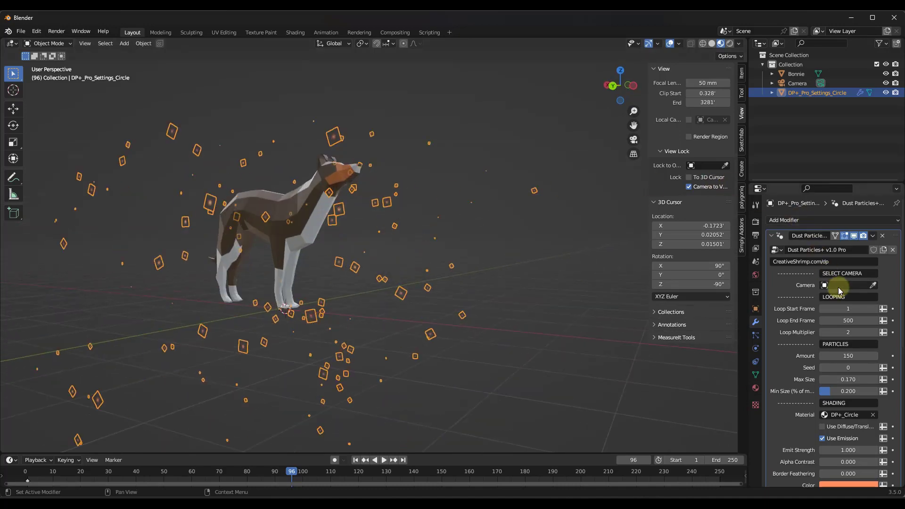
{"action": "left_click", "coordinate": [873, 286]}
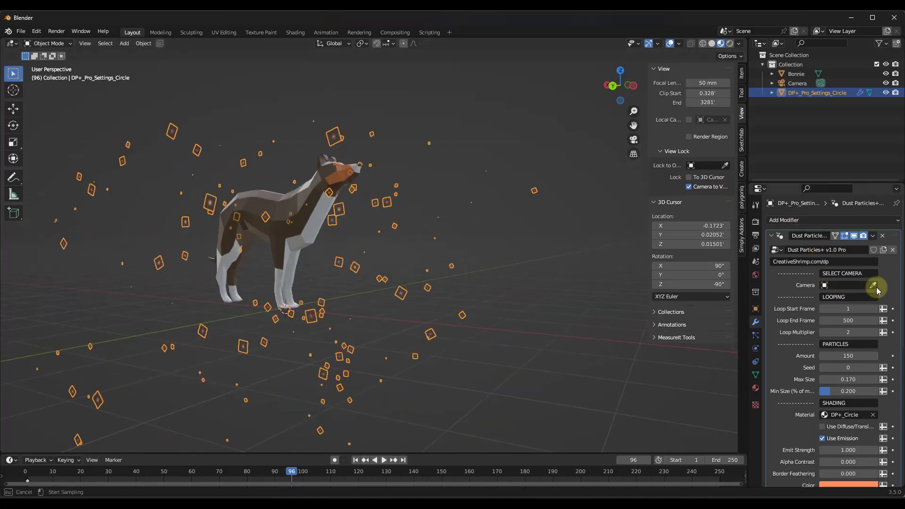
{"action": "left_click", "coordinate": [797, 81]}
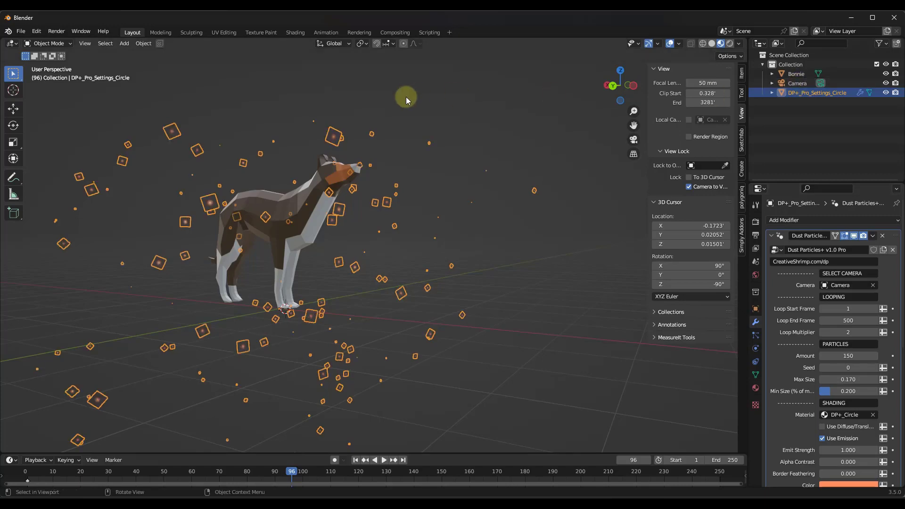
{"action": "middle_click_drag", "start_coordinate": [403, 210], "coordinate": [368, 205]}
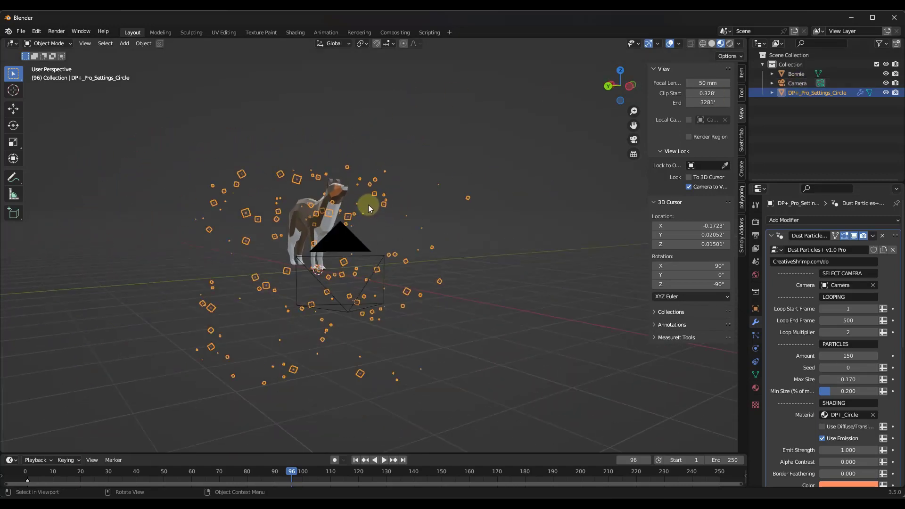
{"action": "key", "text": "KP_0"}
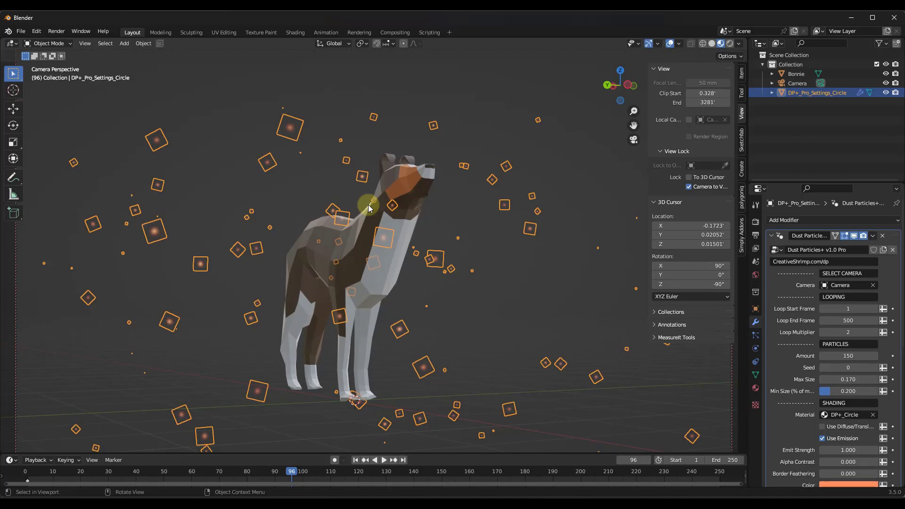
Set the dust to Amount 448, Seed 56, Max Size 0.150 and Min Size 0.027.
{"action": "key", "text": "KP_0"}
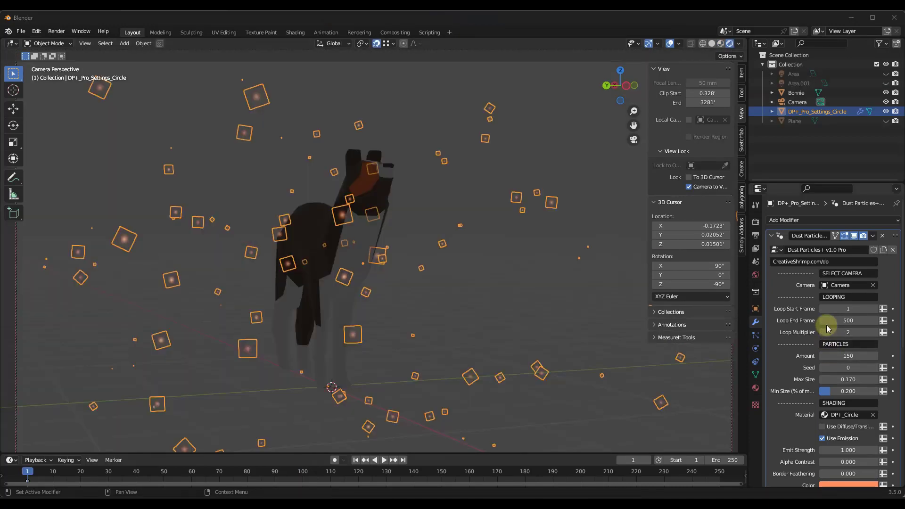
{"action": "scroll", "coordinate": [828, 329], "scroll_direction": "down", "scroll_amount": 1}
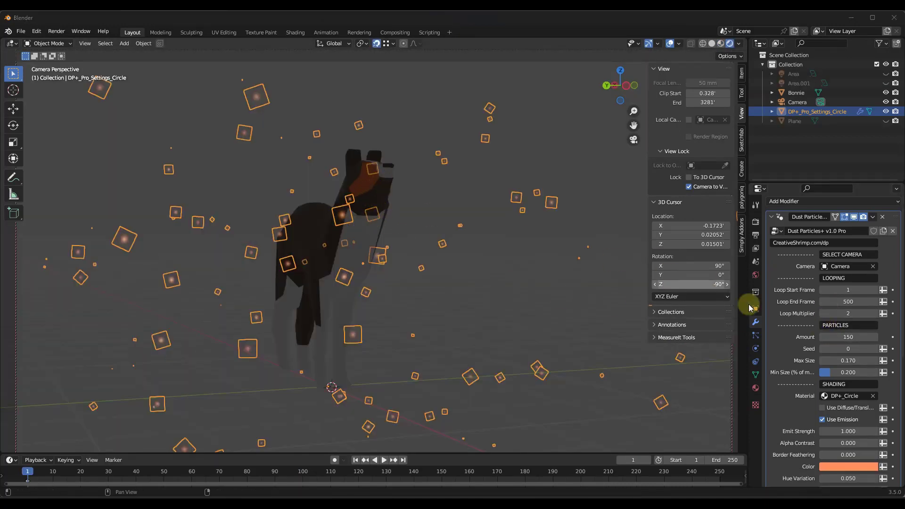
{"action": "scroll", "coordinate": [755, 311], "scroll_direction": "down", "scroll_amount": 1}
{"action": "left_click_drag", "start_coordinate": [844, 319], "coordinate": [534, 318]}
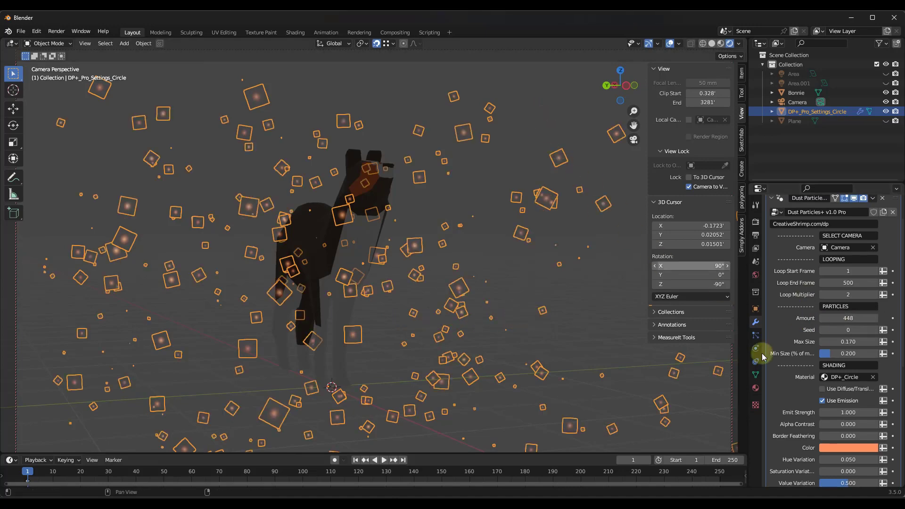
{"action": "left_click_drag", "start_coordinate": [839, 330], "coordinate": [420, 213]}
{"action": "left_click_drag", "start_coordinate": [850, 341], "coordinate": [392, 225]}
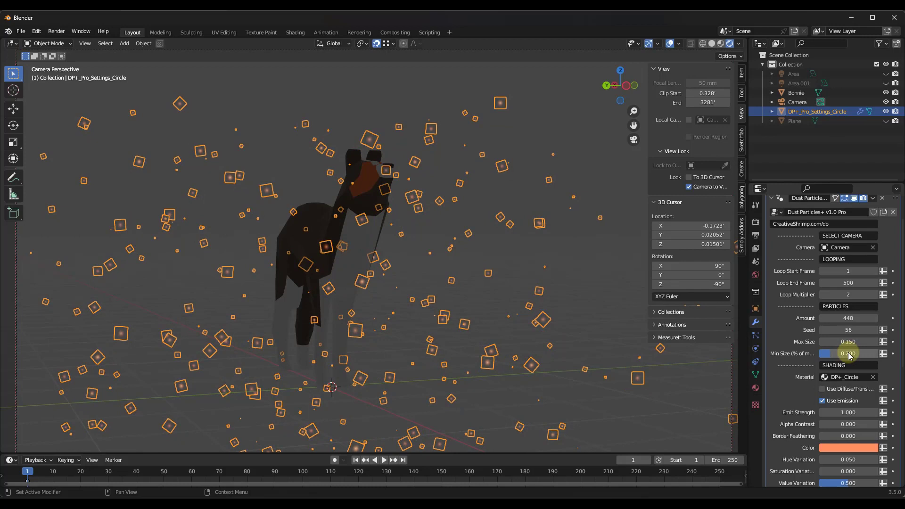
{"action": "left_click_drag", "start_coordinate": [835, 357], "coordinate": [375, 240]}
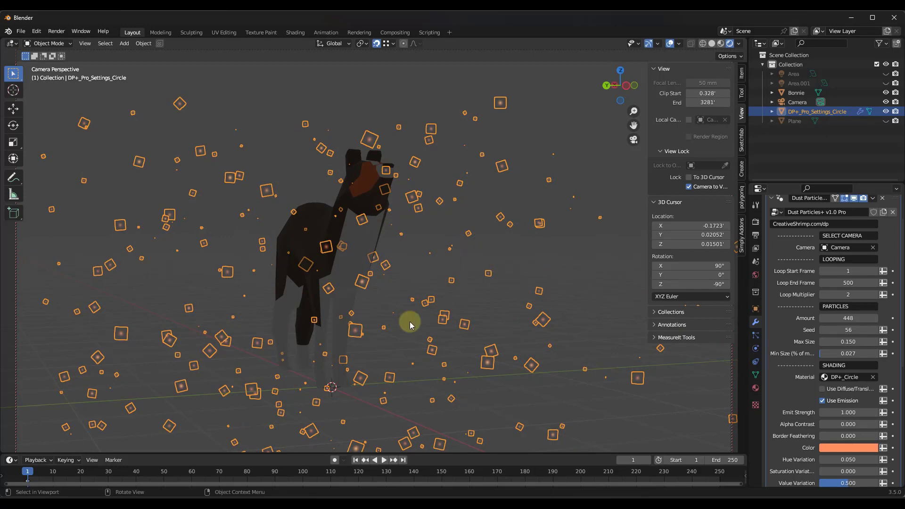
Play the animation and deselect the particles to preview their real look.
{"action": "left_click", "coordinate": [384, 460]}
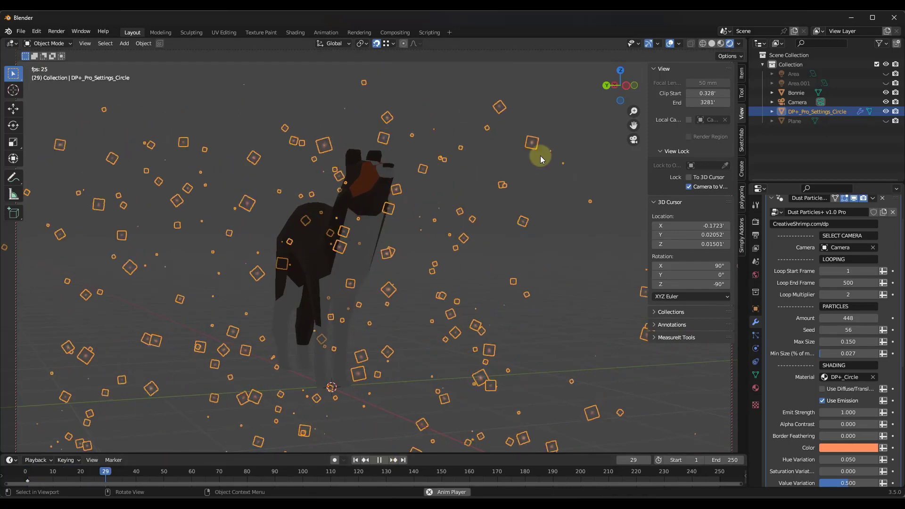
{"action": "left_click", "coordinate": [557, 131]}
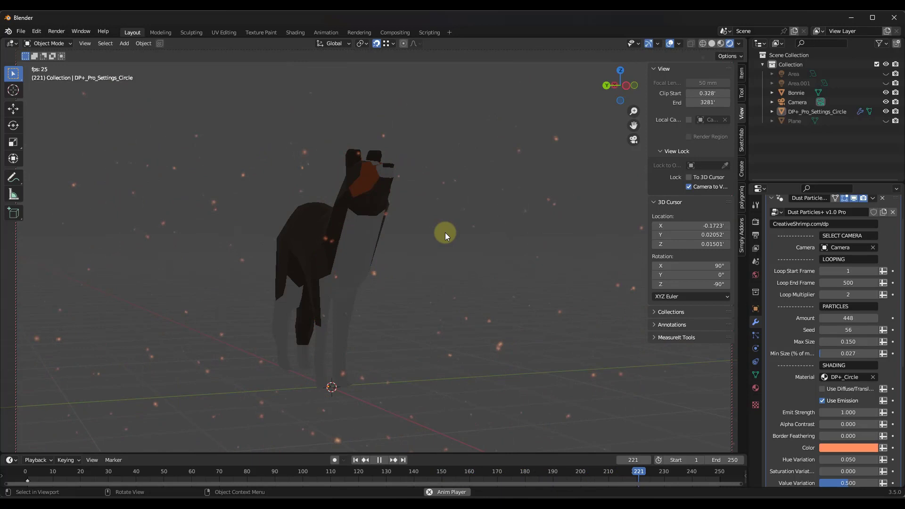
{"action": "scroll", "coordinate": [790, 324], "scroll_direction": "down", "scroll_amount": 5}
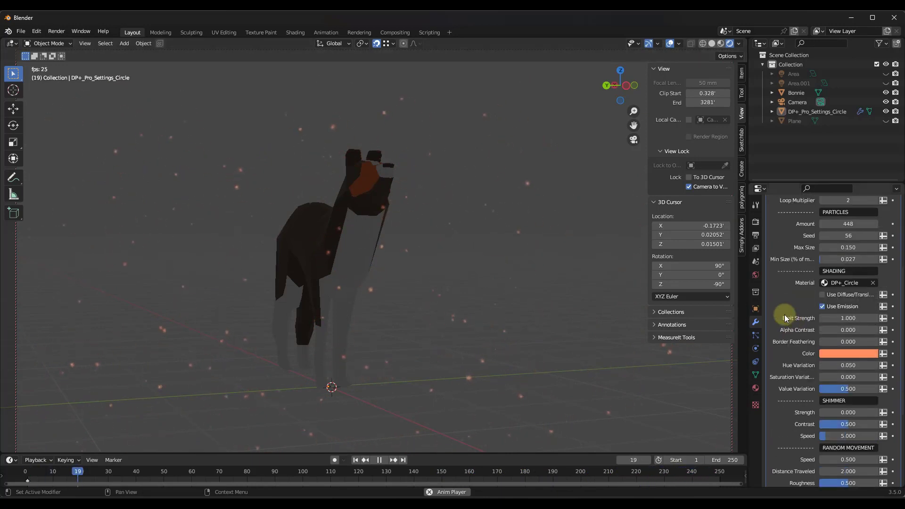
{"action": "scroll", "coordinate": [786, 315], "scroll_direction": "down", "scroll_amount": 3}
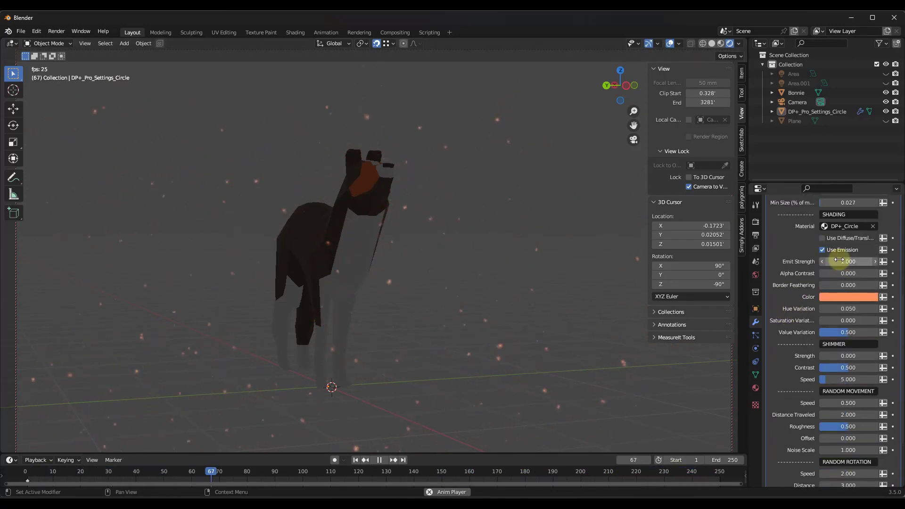
Raise the particles' Emit Strength from 1.000 to 10.000.
{"action": "left_click_drag", "start_coordinate": [410, 258], "coordinate": [521, 265]}
{"action": "left_click", "coordinate": [849, 261]}
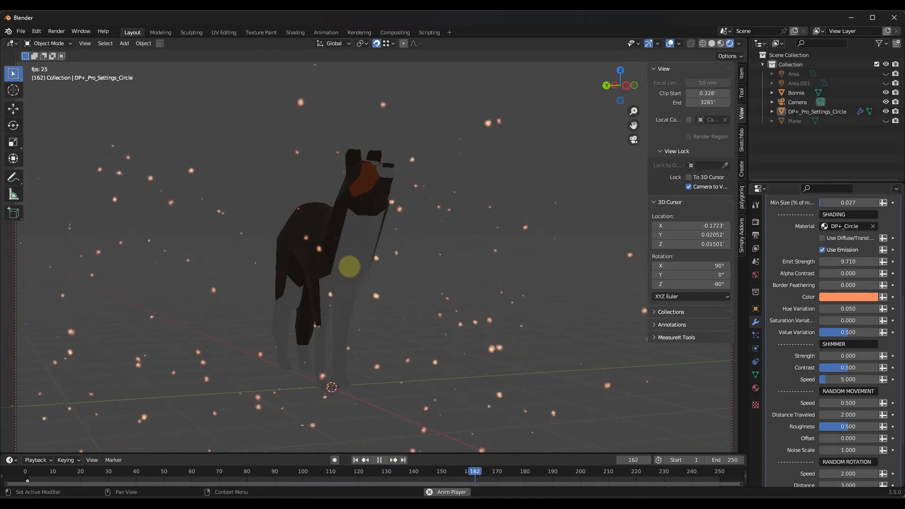
{"action": "type", "text": "10"}
{"action": "key", "text": "Return"}
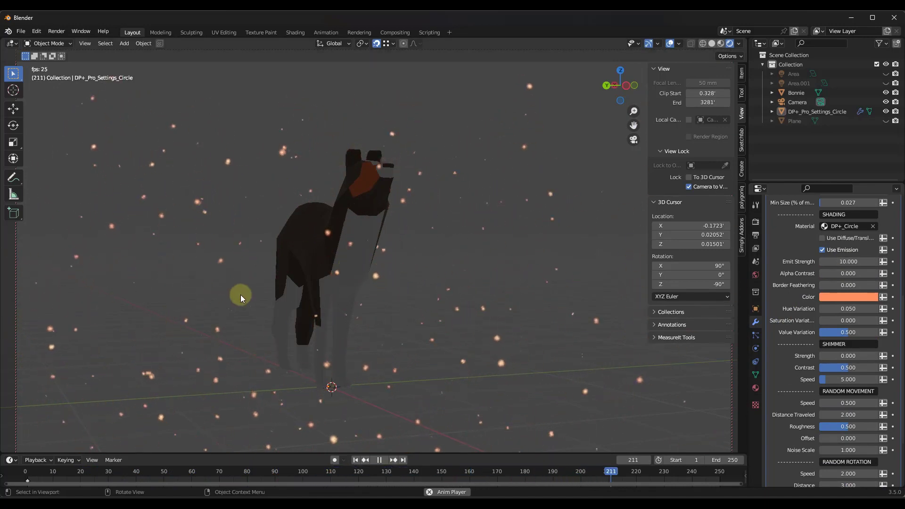
Tint the dust particles lavender purple in the colour picker.
{"action": "left_click", "coordinate": [843, 296]}
{"action": "mouse_move", "coordinate": [819, 214]}
{"action": "left_mouse_down"}
{"action": "mouse_move", "coordinate": [849, 190]}
{"action": "mouse_move", "coordinate": [838, 180]}
{"action": "mouse_move", "coordinate": [847, 191]}
{"action": "left_mouse_up"}
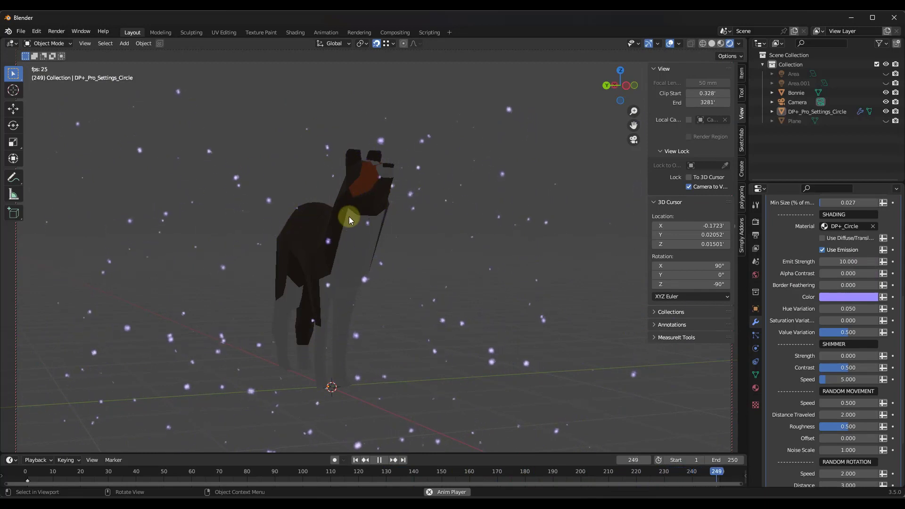
{"action": "scroll", "coordinate": [792, 380], "scroll_direction": "down", "scroll_amount": 5}
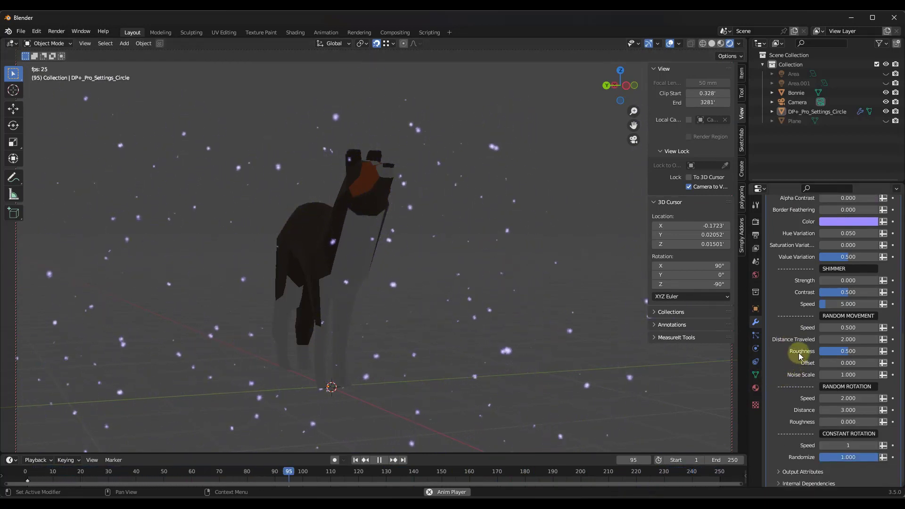
Lower the dust's Random Movement Speed from 0.500 to 0.030.
{"action": "left_click_drag", "start_coordinate": [836, 327], "coordinate": [823, 327]}
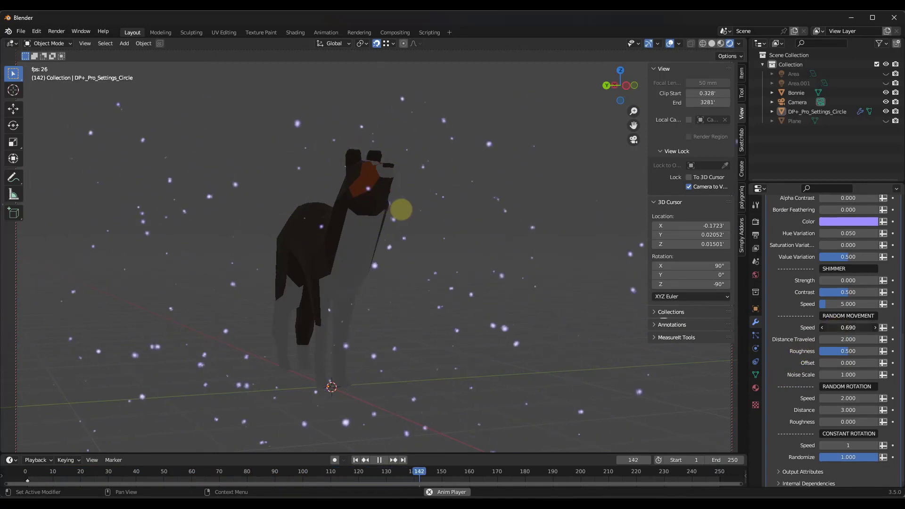
{"action": "left_click_drag", "start_coordinate": [381, 212], "coordinate": [584, 287]}
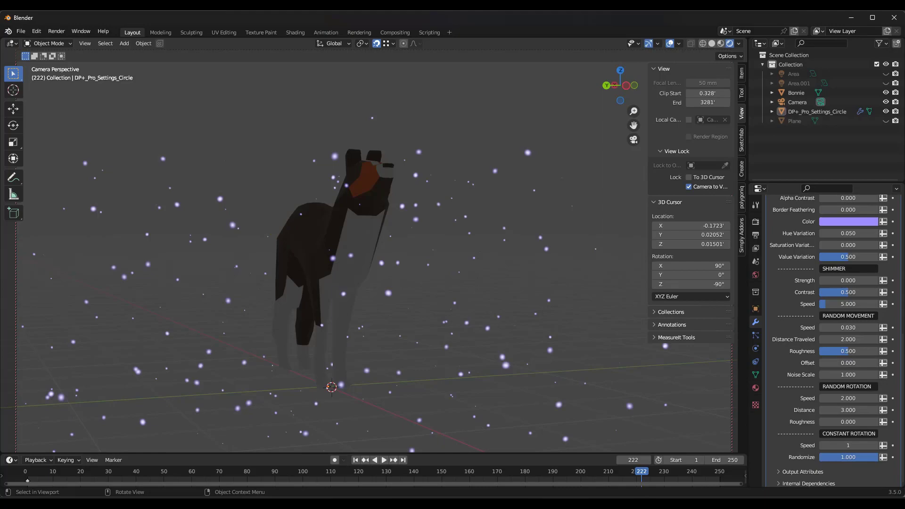
{"action": "key", "text": "alt+Tab"}
Advance the Cinematic Lighting In Blender gallery three images to the Extension Pack picture.
{"action": "scroll", "coordinate": [262, 269], "scroll_direction": "up", "scroll_amount": 10}
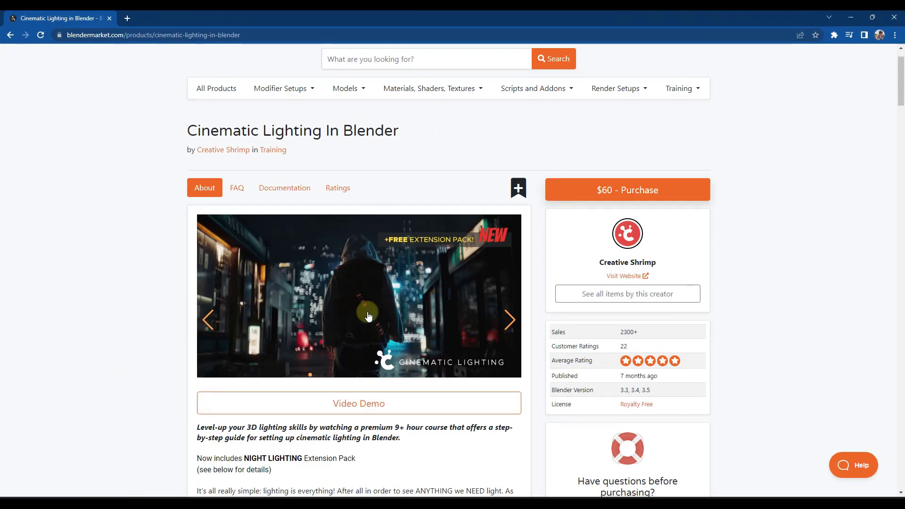
{"action": "left_click", "coordinate": [508, 323]}
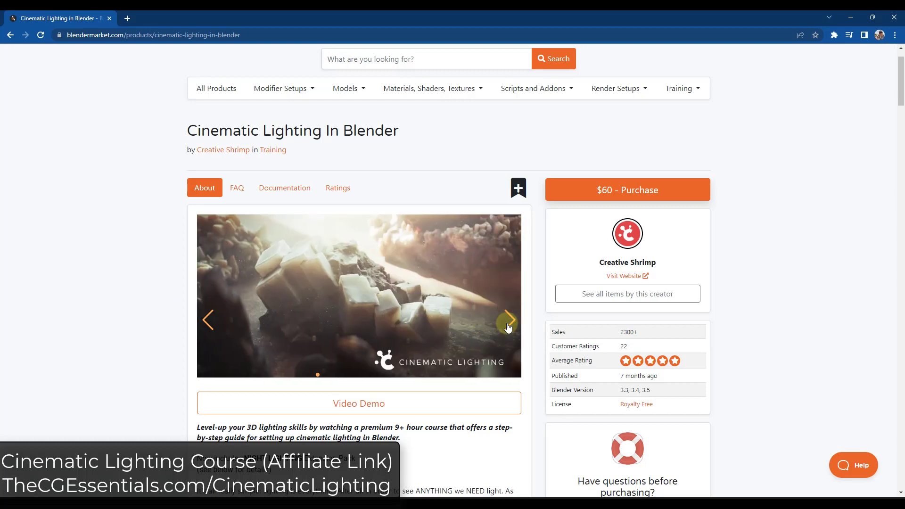
{"action": "left_click", "coordinate": [508, 325]}
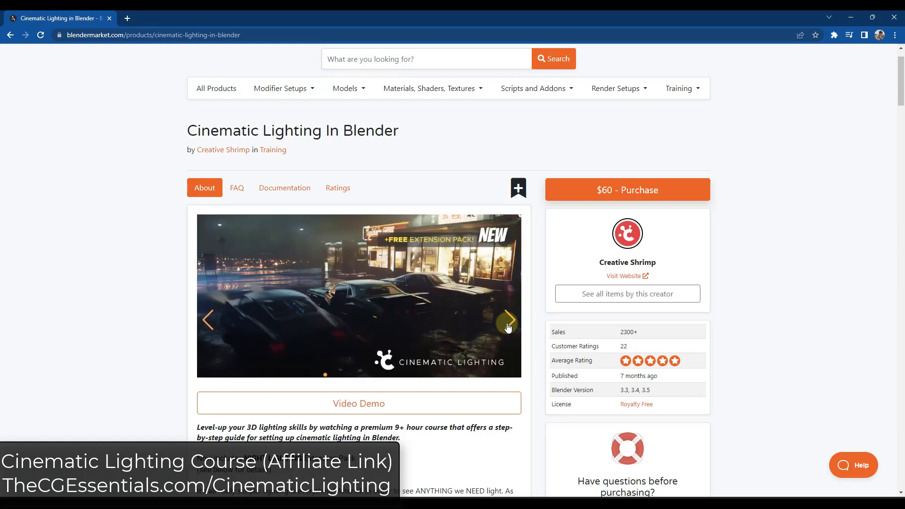
{"action": "left_click", "coordinate": [507, 326]}
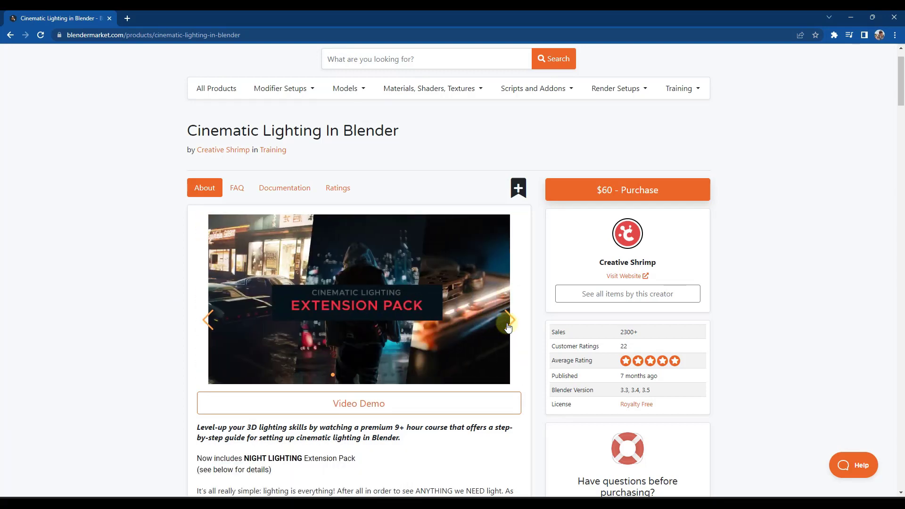
Scroll down through the course page and back up to the top.
{"action": "scroll", "coordinate": [125, 304], "scroll_direction": "down", "scroll_amount": 7}
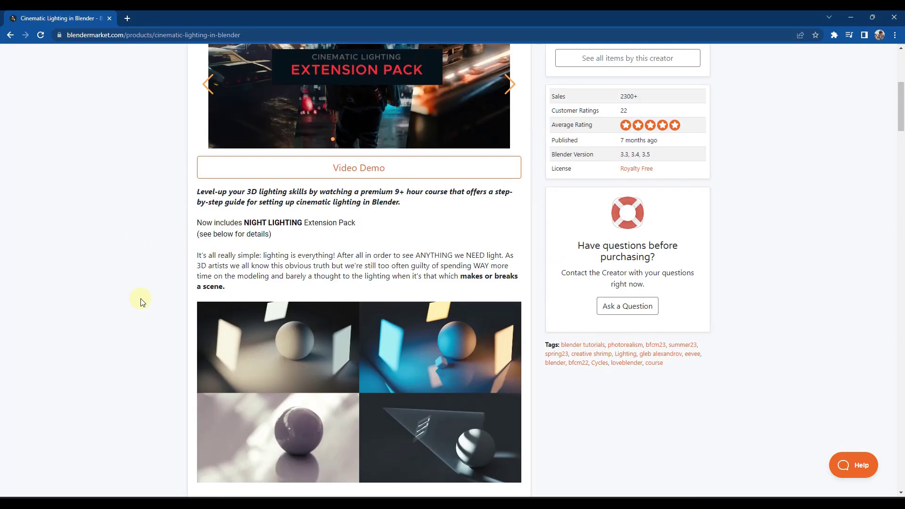
{"action": "scroll", "coordinate": [441, 245], "scroll_direction": "down", "scroll_amount": 18}
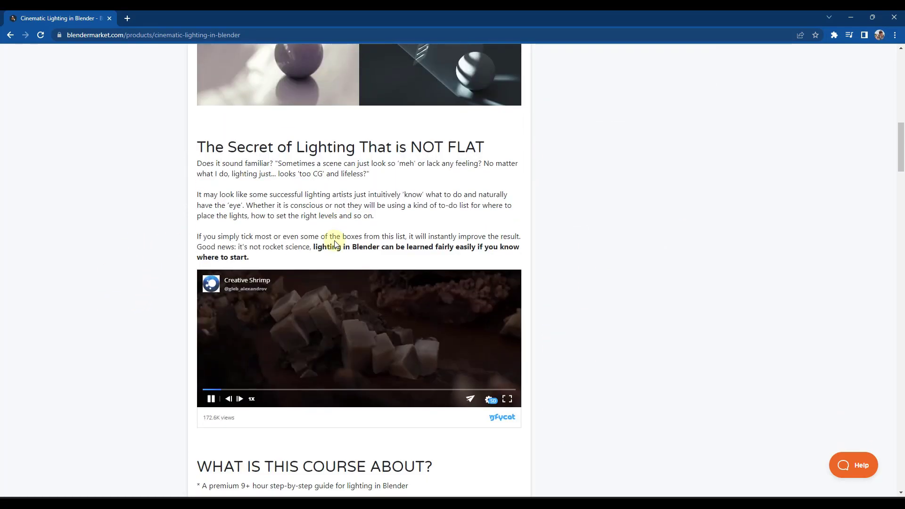
{"action": "scroll", "coordinate": [178, 237], "scroll_direction": "down", "scroll_amount": 20}
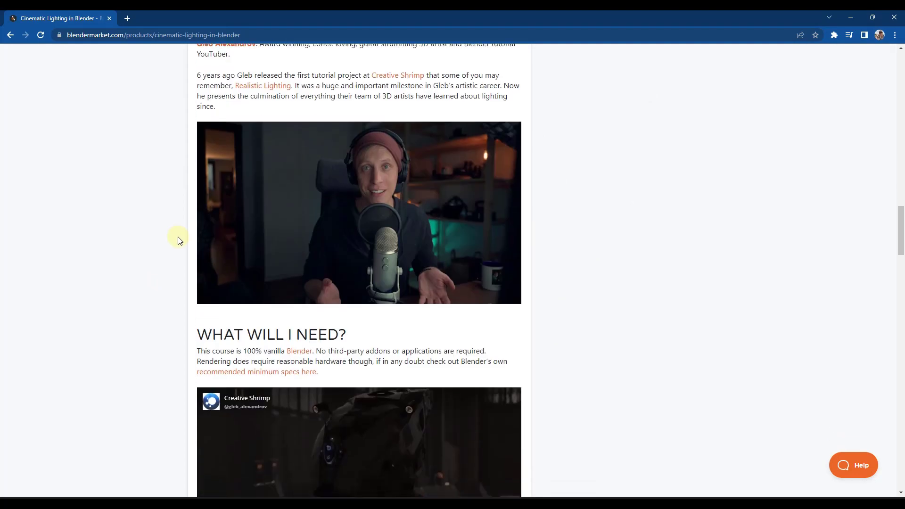
{"action": "scroll", "coordinate": [175, 239], "scroll_direction": "down", "scroll_amount": 15}
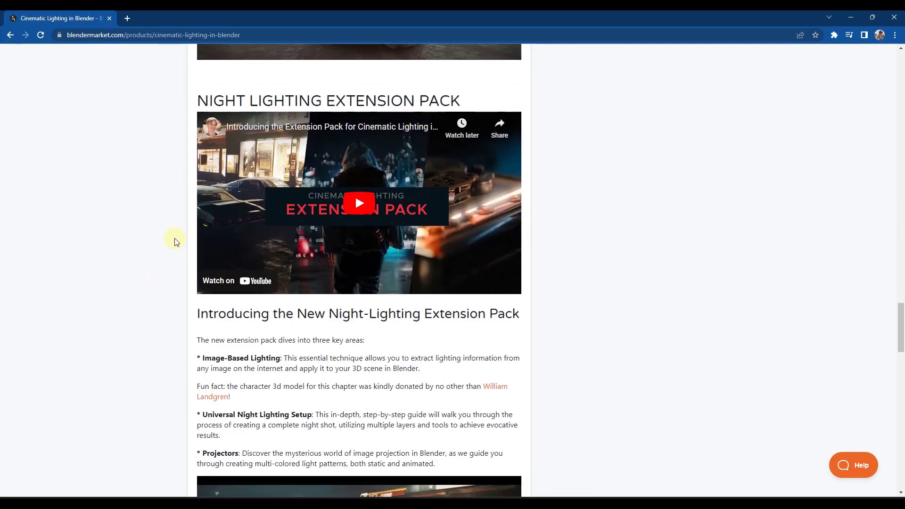
{"action": "scroll", "coordinate": [175, 240], "scroll_direction": "up", "scroll_amount": 6}
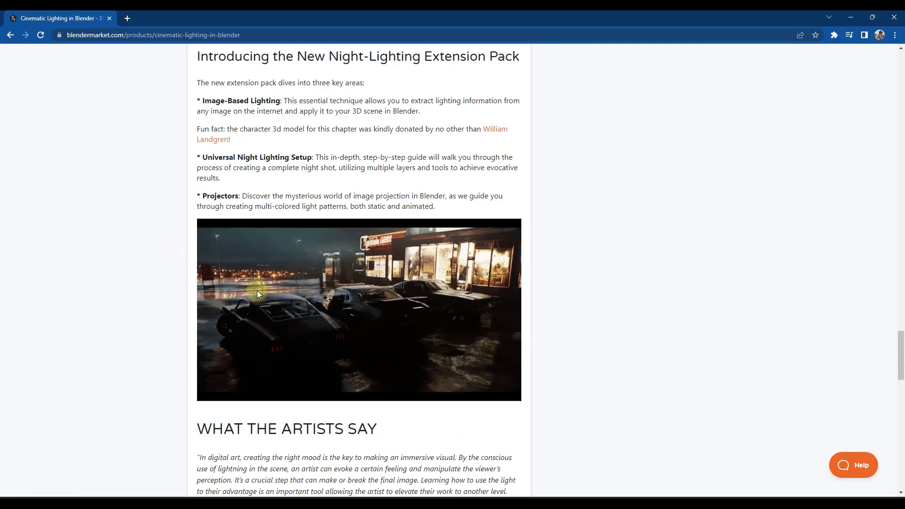
{"action": "scroll", "coordinate": [355, 314], "scroll_direction": "up", "scroll_amount": 20}
{"action": "scroll", "coordinate": [342, 316], "scroll_direction": "up", "scroll_amount": 20}
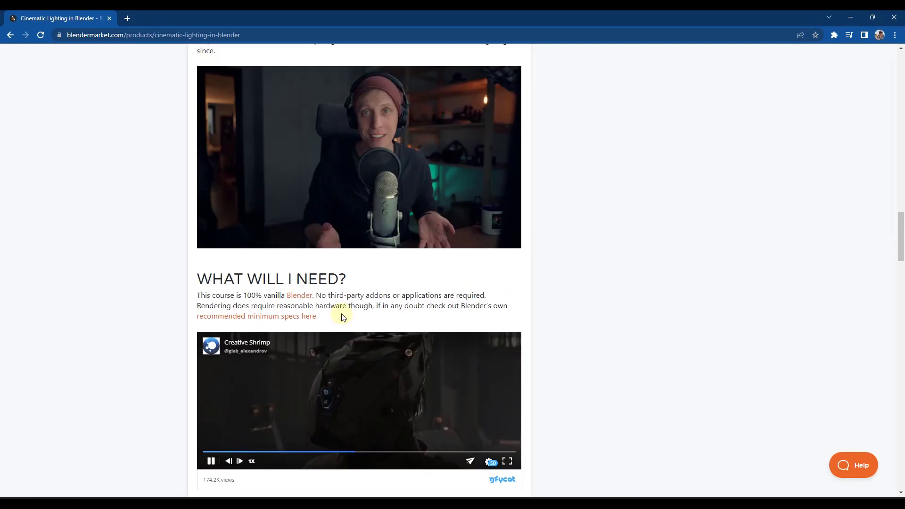
{"action": "scroll", "coordinate": [490, 260], "scroll_direction": "up", "scroll_amount": 4}
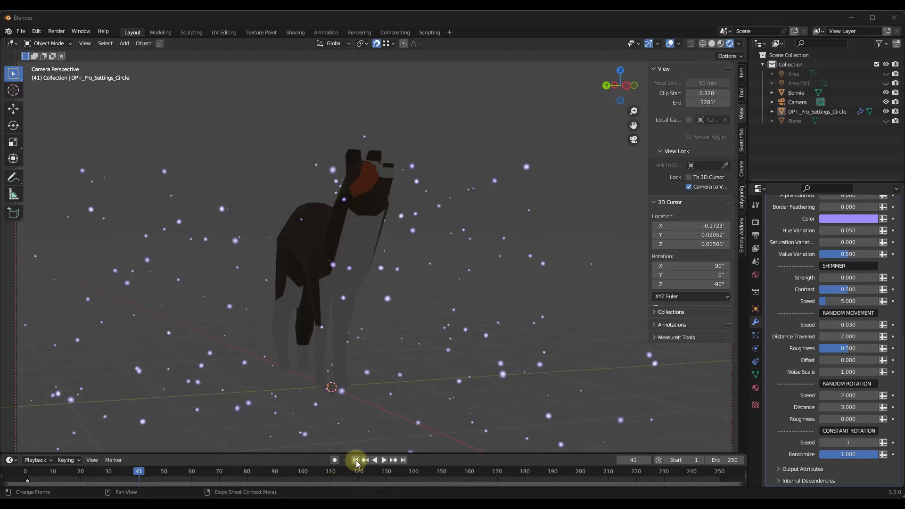
Restart from the first frame and set Shimmer Strength 0.843 and Shimmer Contrast 0.807.
{"action": "left_click", "coordinate": [356, 461]}
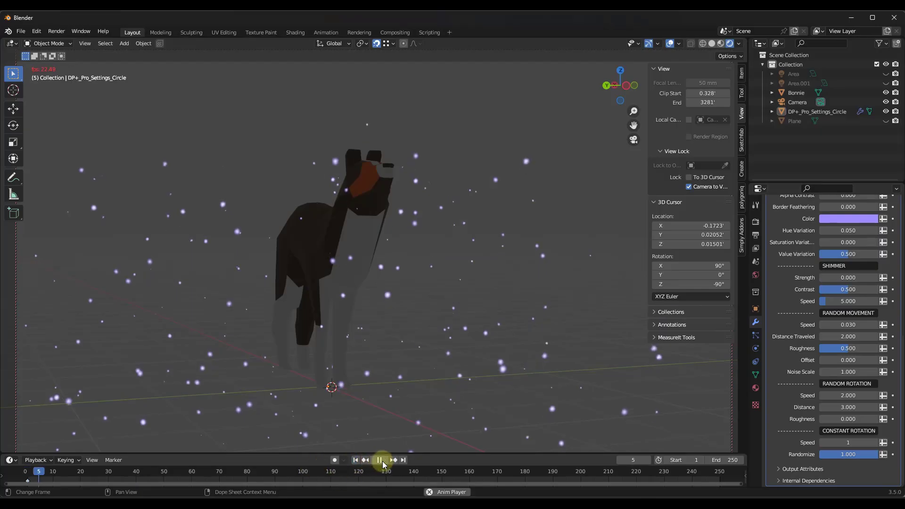
{"action": "left_click_drag", "start_coordinate": [830, 277], "coordinate": [844, 280]}
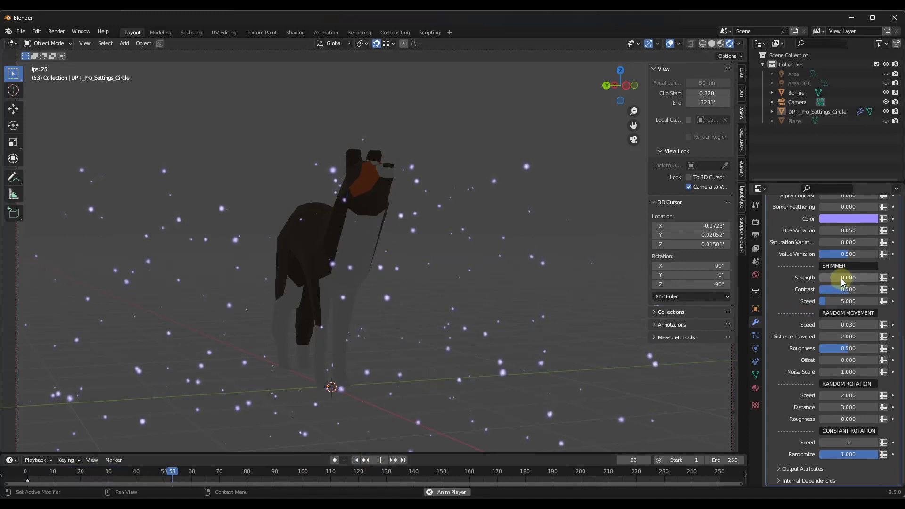
{"action": "left_click_drag", "start_coordinate": [430, 278], "coordinate": [440, 279]}
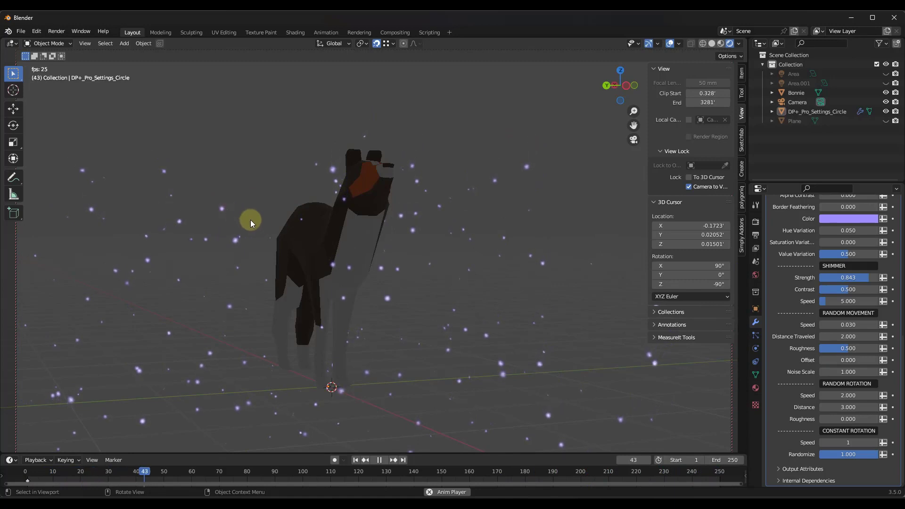
{"action": "left_click_drag", "start_coordinate": [848, 289], "coordinate": [404, 198]}
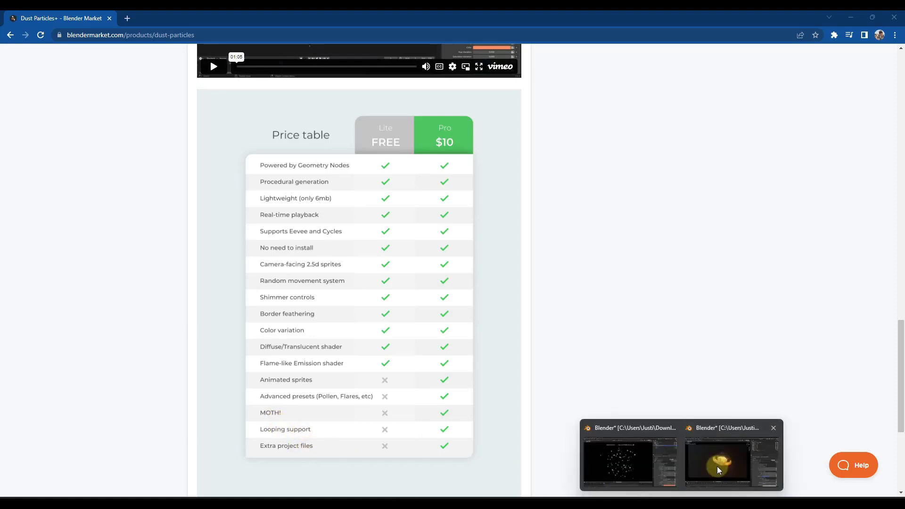
Play the lamp_v1_01 scene, pause at frame 117 and select the moth particles.
{"action": "left_click", "coordinate": [717, 466]}
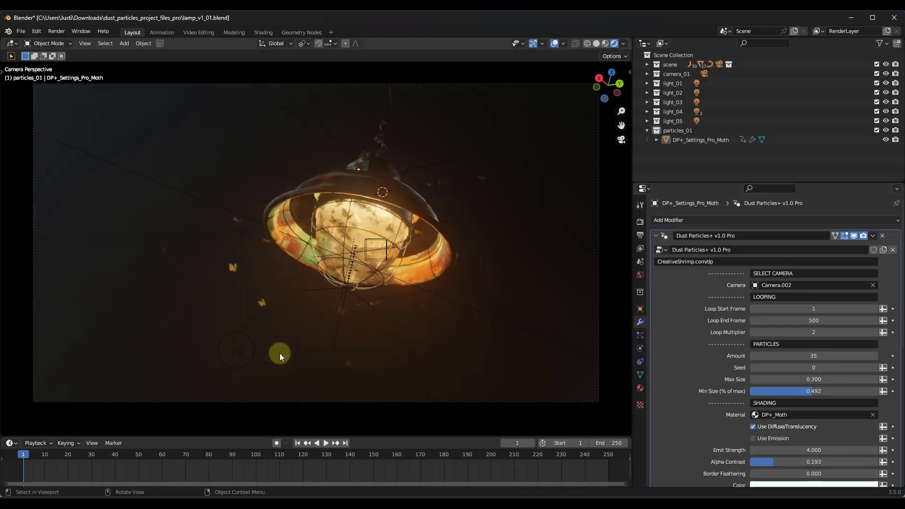
{"action": "left_click", "coordinate": [326, 443]}
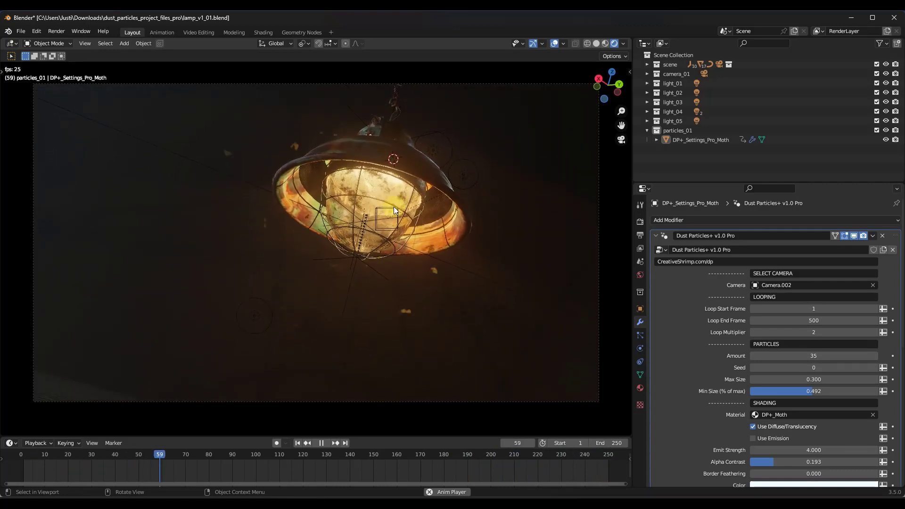
{"action": "left_click", "coordinate": [322, 441]}
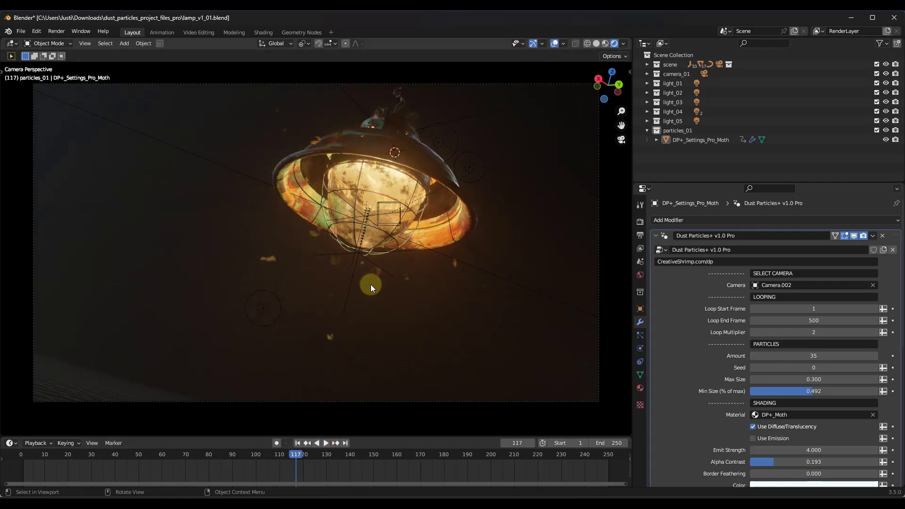
{"action": "left_click", "coordinate": [332, 338]}
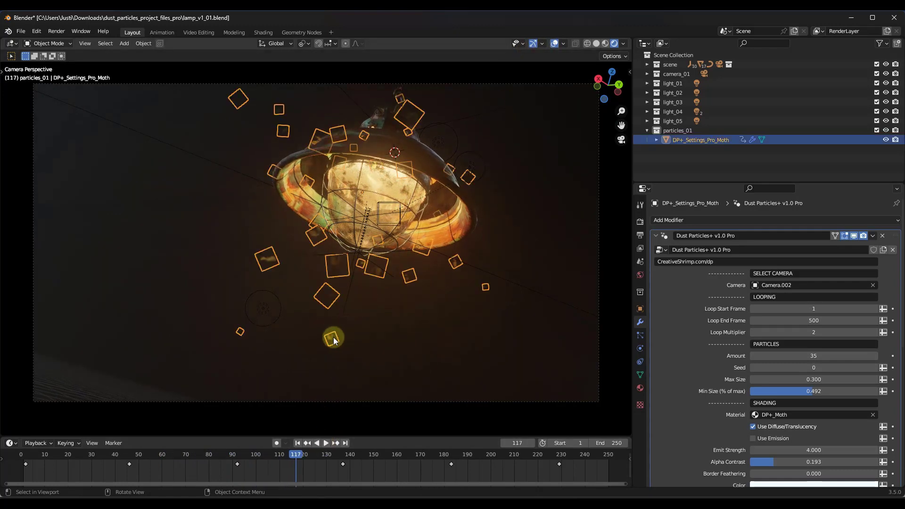